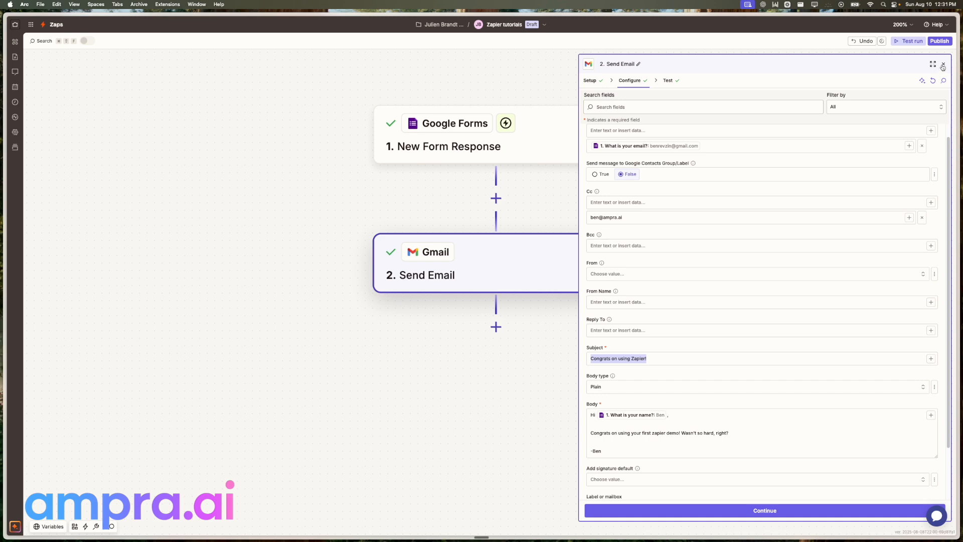
# Close the configured Send Email step's settings panel
pyautogui.click(943, 66)
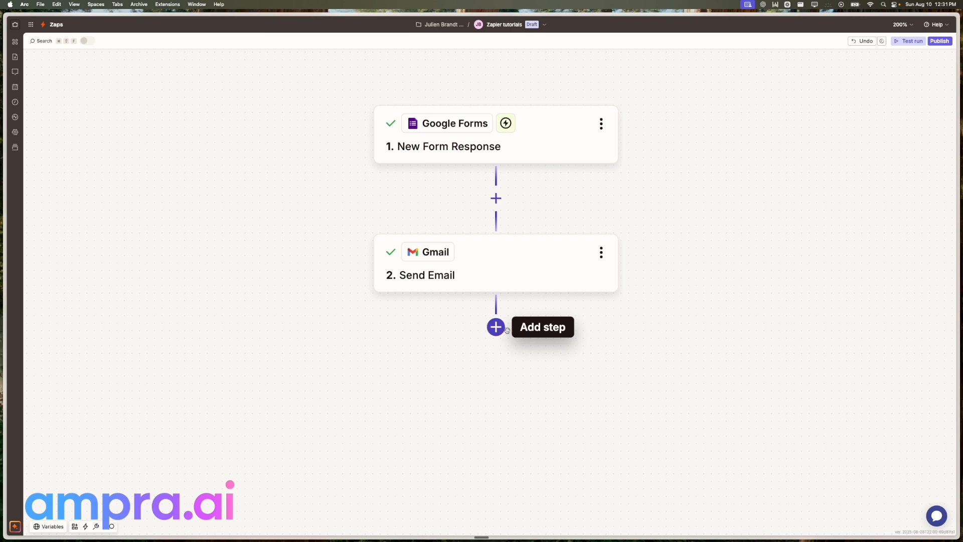
# Insert a Paths step after Send Email and pan down to its Path A and Path B branches
pyautogui.click(504, 329)
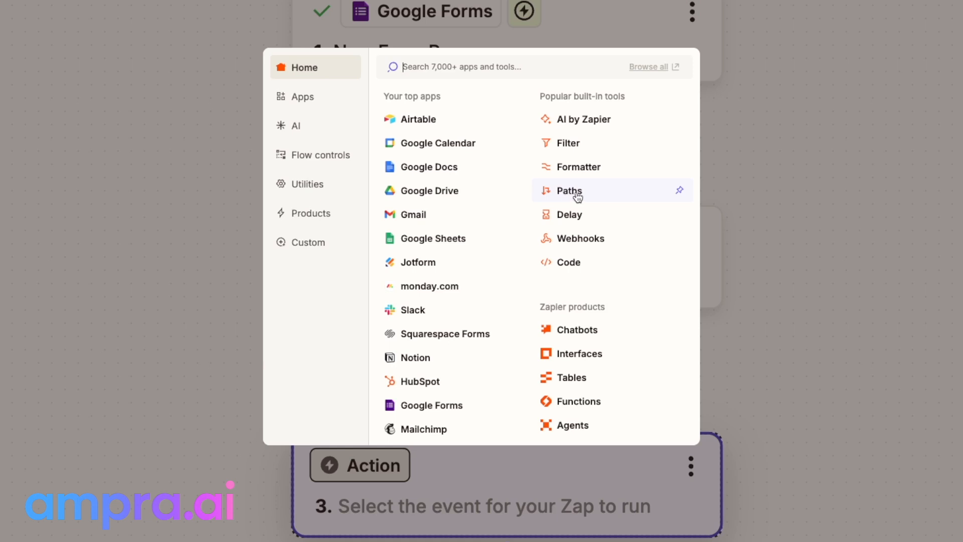
pyautogui.click(578, 196)
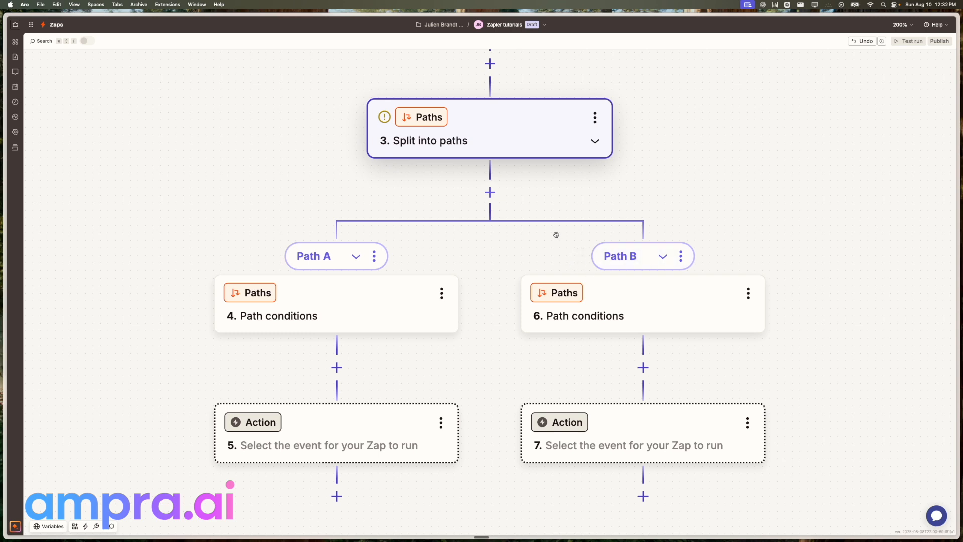
pyautogui.scroll(5, 558, 210)
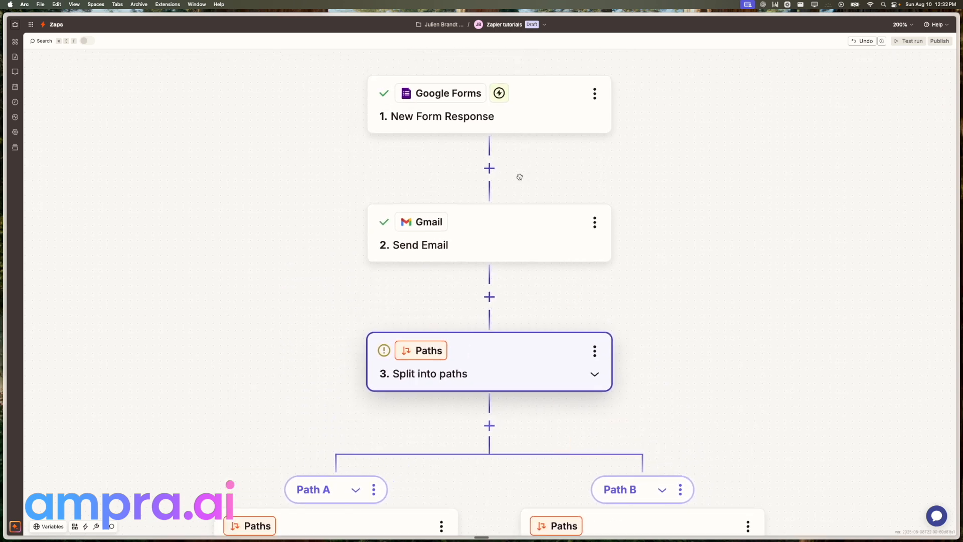
pyautogui.moveTo(519, 177); pyautogui.dragTo(525, 75)
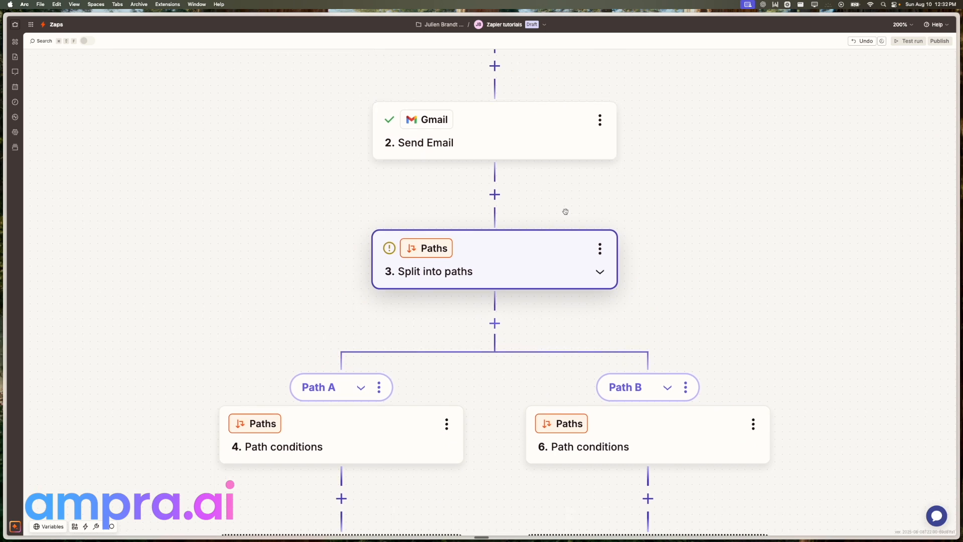
pyautogui.moveTo(555, 222); pyautogui.dragTo(546, 133)
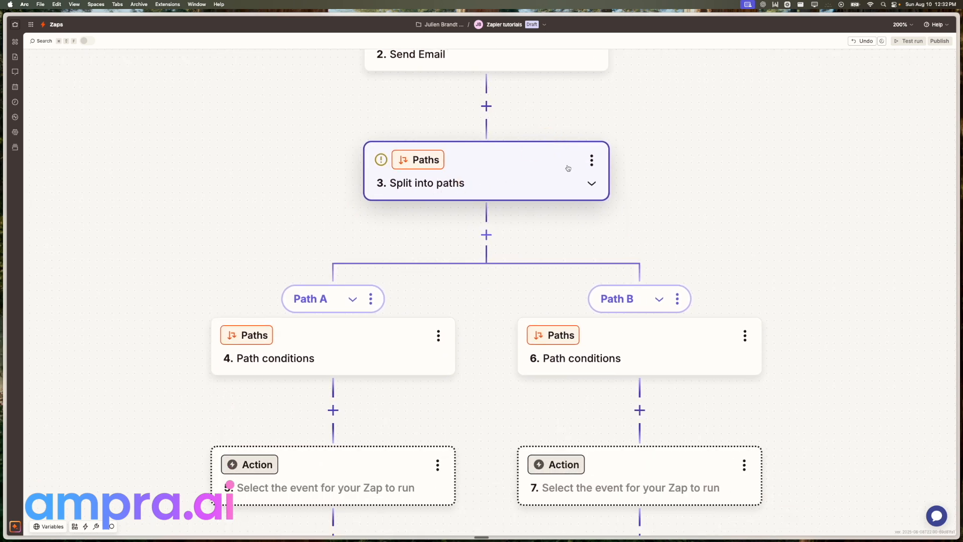
pyautogui.click(591, 160)
# Rename the split step to 'Split based on Zapier knowledge' and Path A to 'Has used Zapier'
pyautogui.click(629, 150)
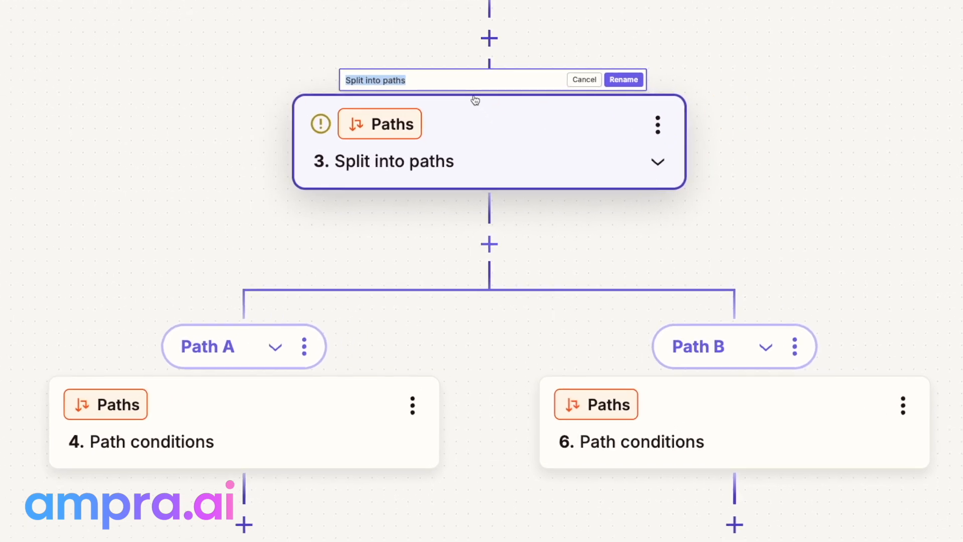
pyautogui.write('Spl')
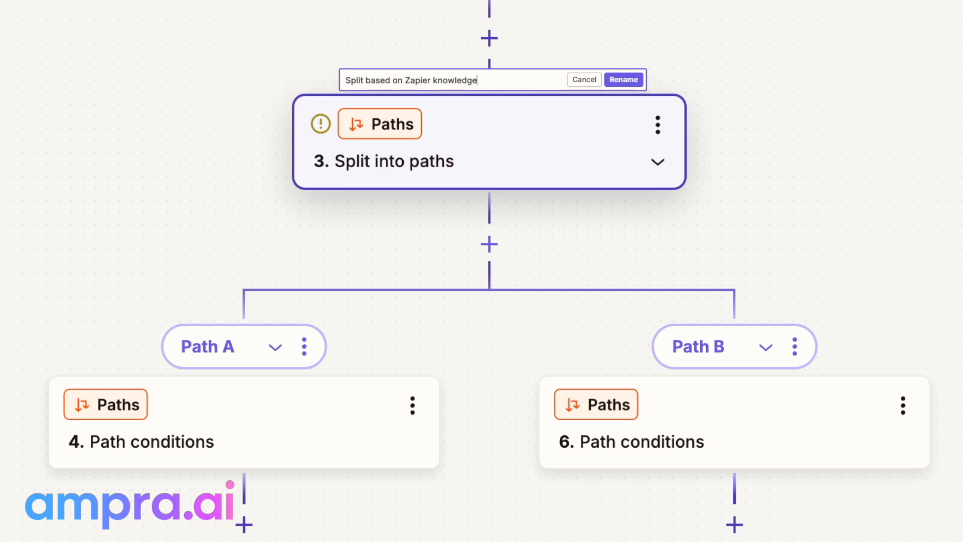
pyautogui.press('Return')
pyautogui.click(304, 346)
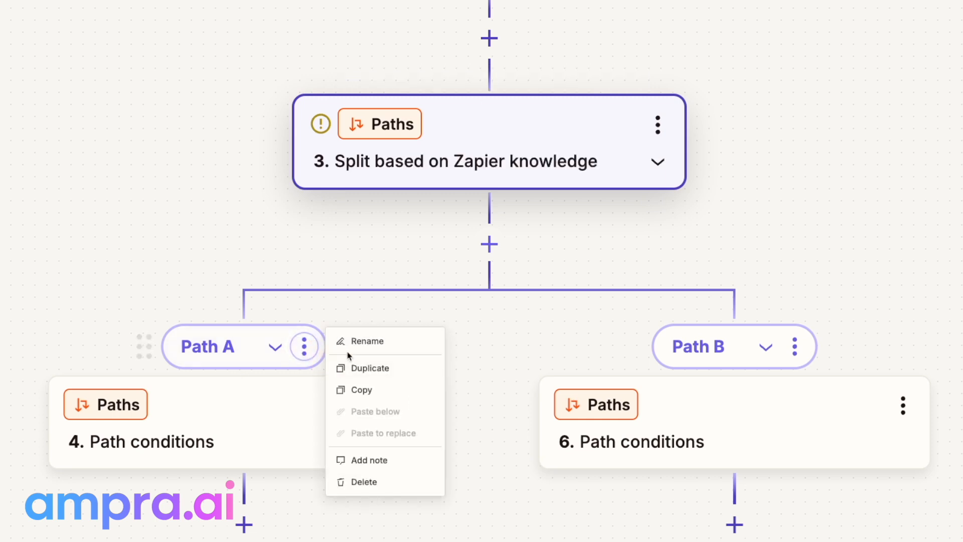
pyautogui.click(357, 343)
pyautogui.write('Has used Zapier')
pyautogui.press('Return')
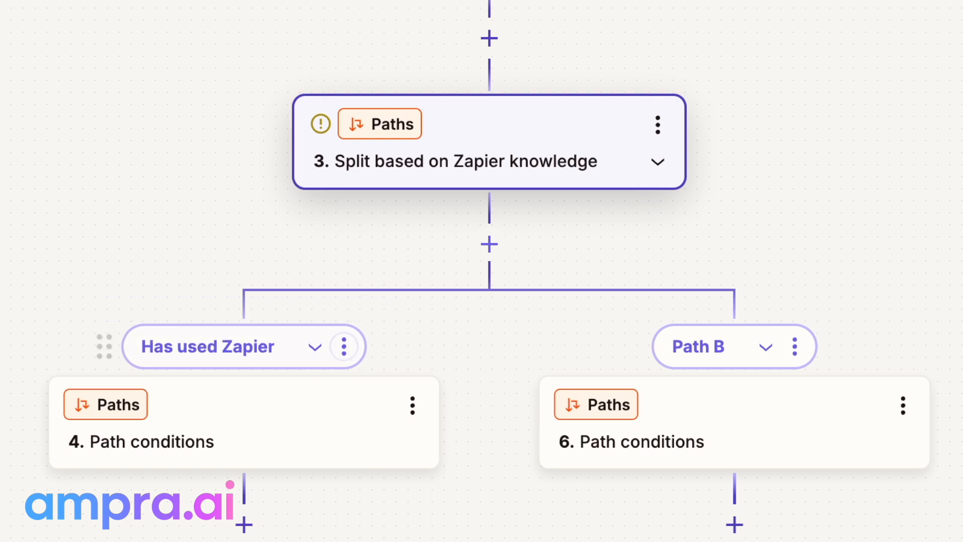
# Rename Path B to 'Has not used Zapier'
pyautogui.click(805, 350)
pyautogui.click(838, 336)
pyautogui.write('Has')
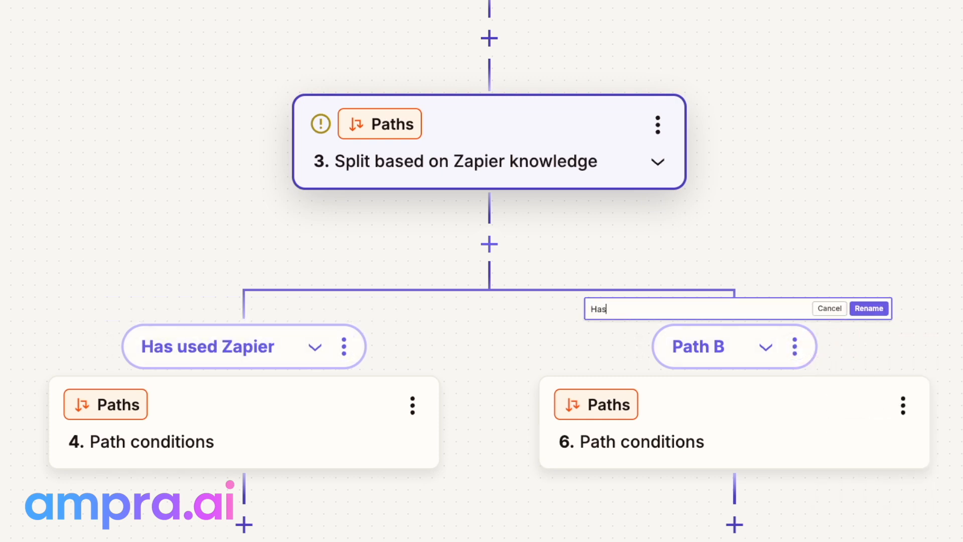
pyautogui.write(' not used Zapier')
pyautogui.press('Return')
pyautogui.moveTo(859, 232); pyautogui.dragTo(821, 84)
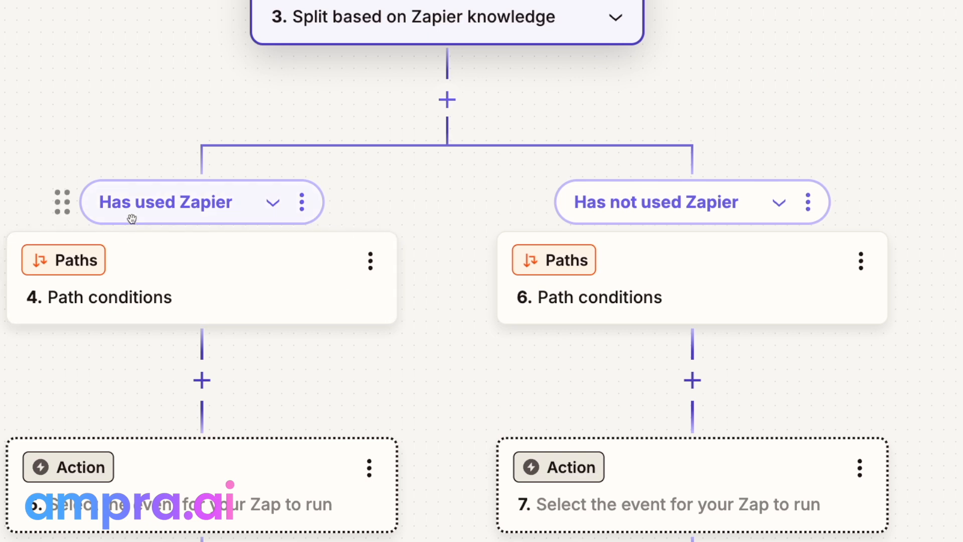
# Set the Has used Zapier rule: Have you used Zapier? (Text) Exactly matches 'yes'
pyautogui.click(152, 285)
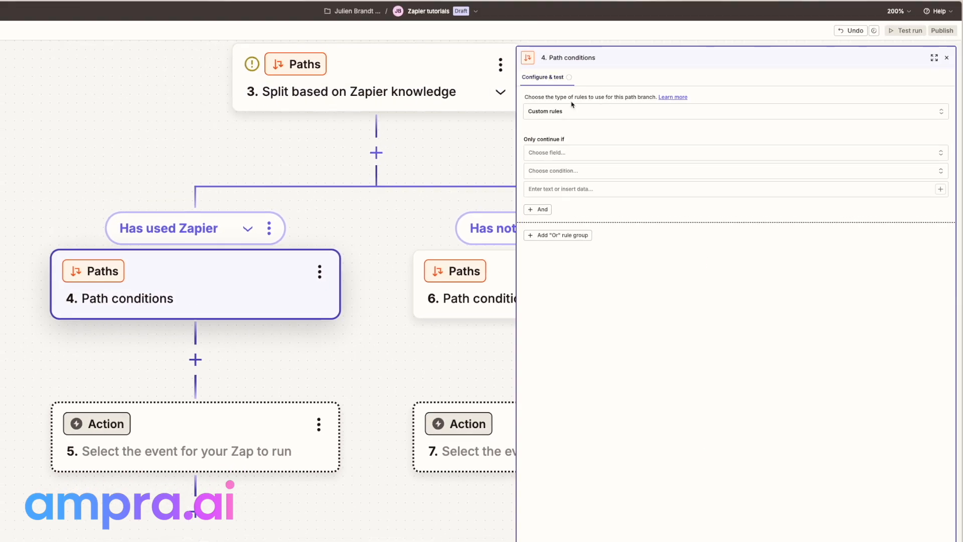
pyautogui.click(541, 157)
pyautogui.write('zapier')
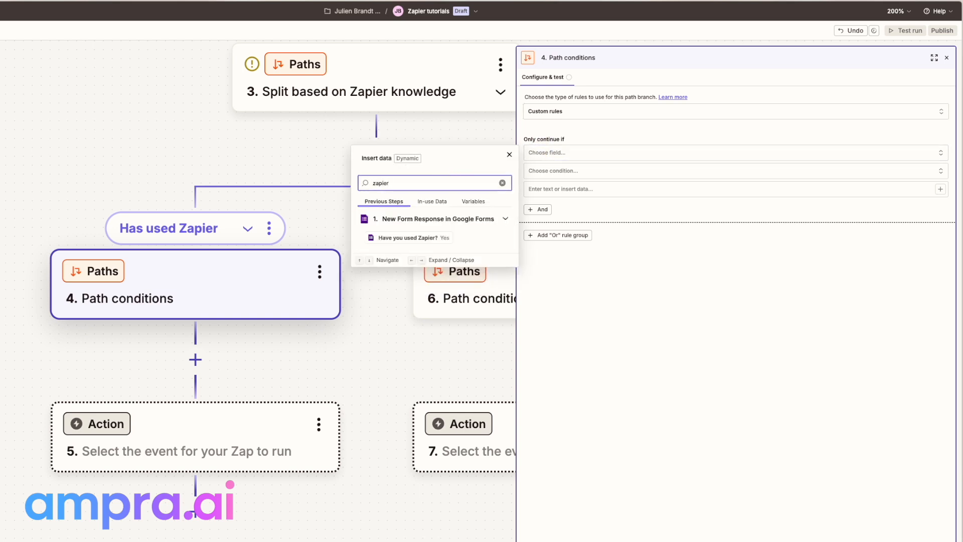
pyautogui.click(415, 243)
pyautogui.click(547, 175)
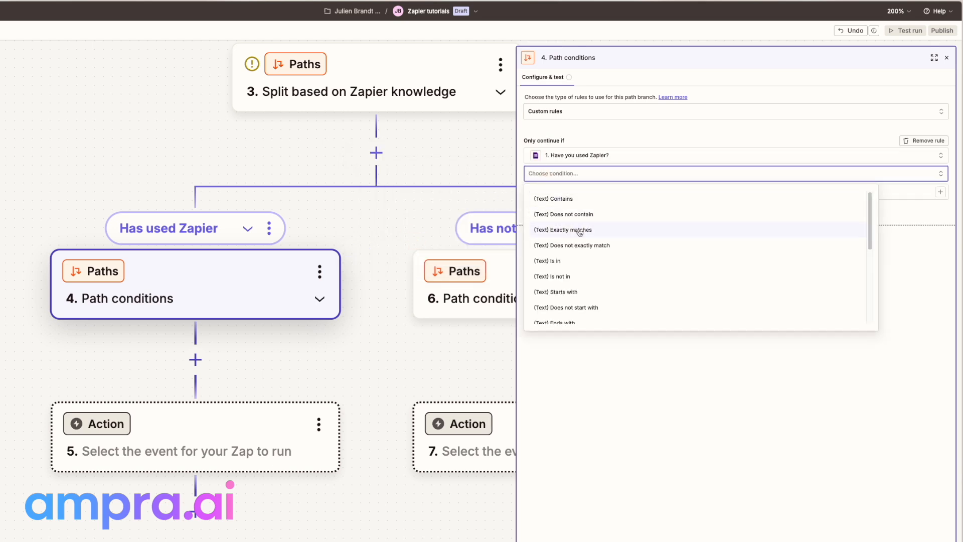
pyautogui.click(580, 232)
pyautogui.click(572, 193)
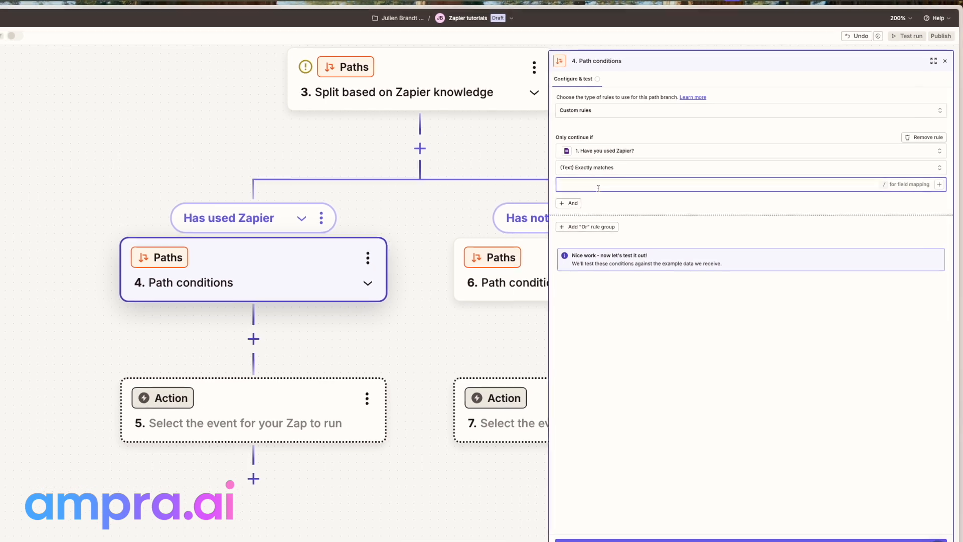
pyautogui.write('yes')
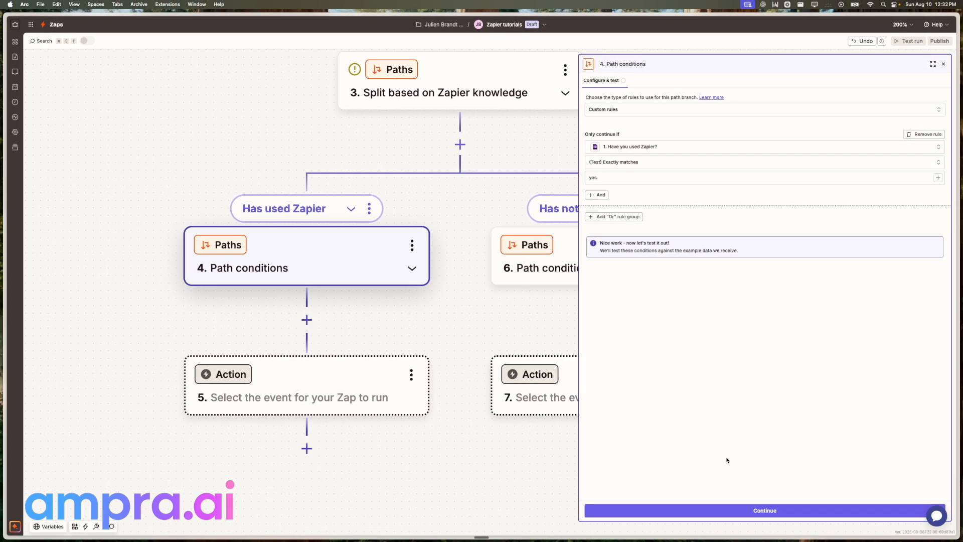
# Test the yes rule against sample data, then bring the Has not used Zapier branch into view
pyautogui.click(747, 512)
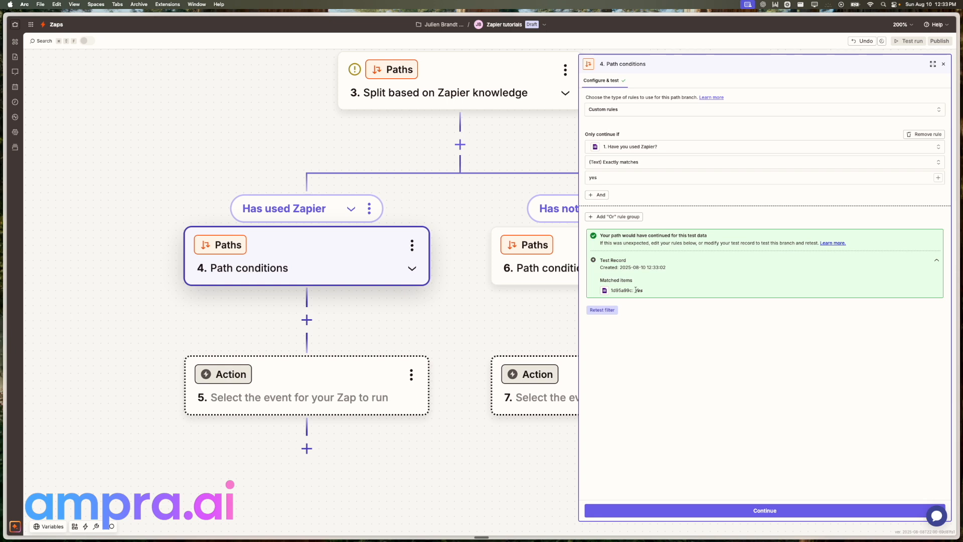
pyautogui.moveTo(584, 264); pyautogui.dragTo(718, 301)
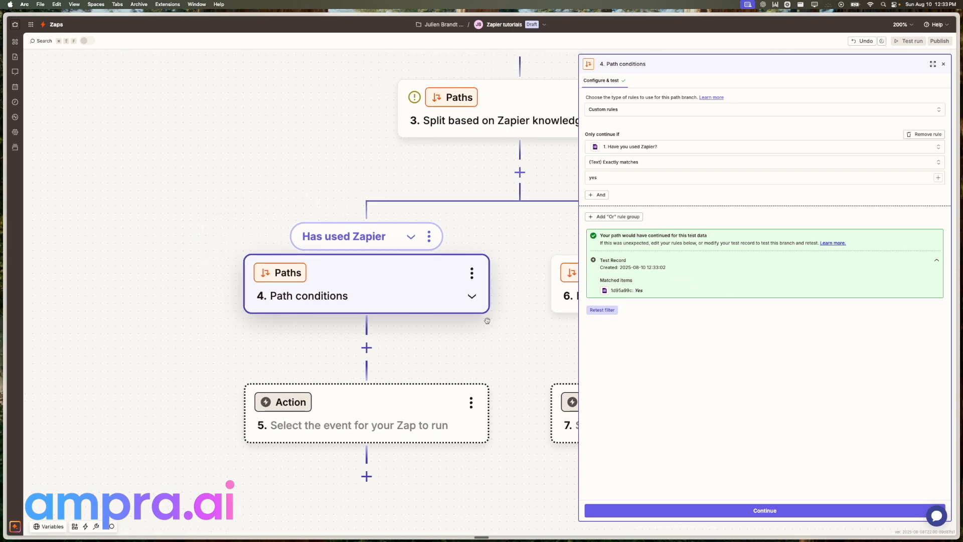
pyautogui.moveTo(516, 315); pyautogui.dragTo(456, 311)
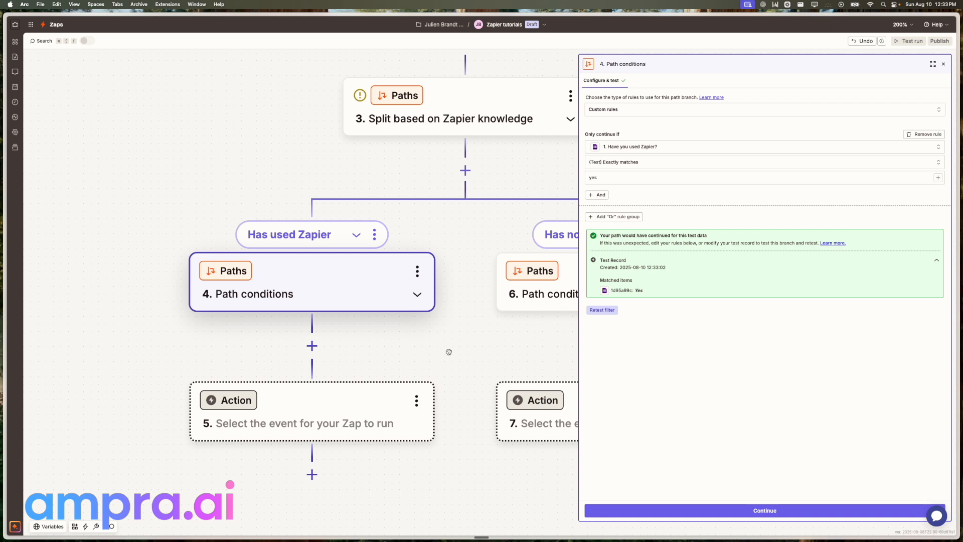
pyautogui.moveTo(411, 371); pyautogui.dragTo(263, 363)
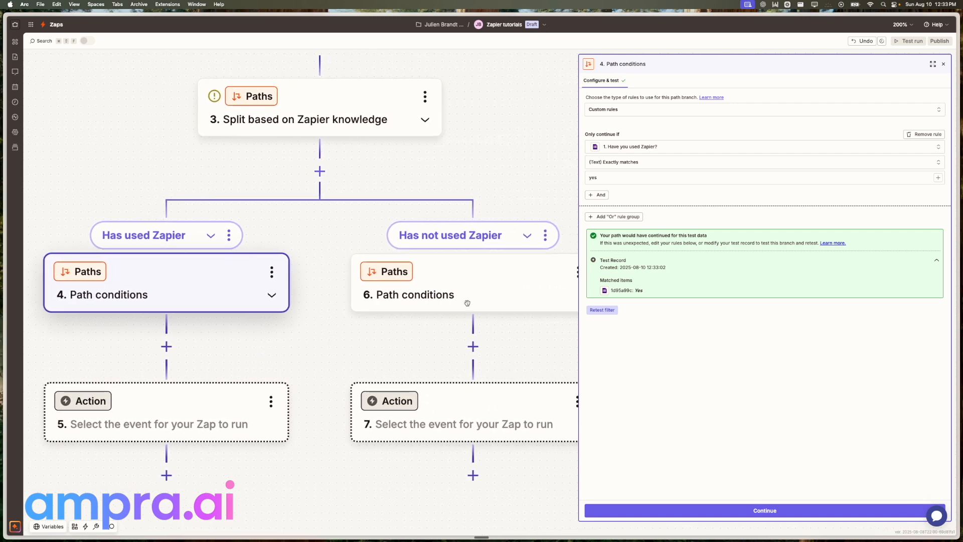
# Set the Has not used Zapier rule: Have you used Zapier? (Text) Exactly matches 'no'
pyautogui.click(434, 297)
pyautogui.click(637, 143)
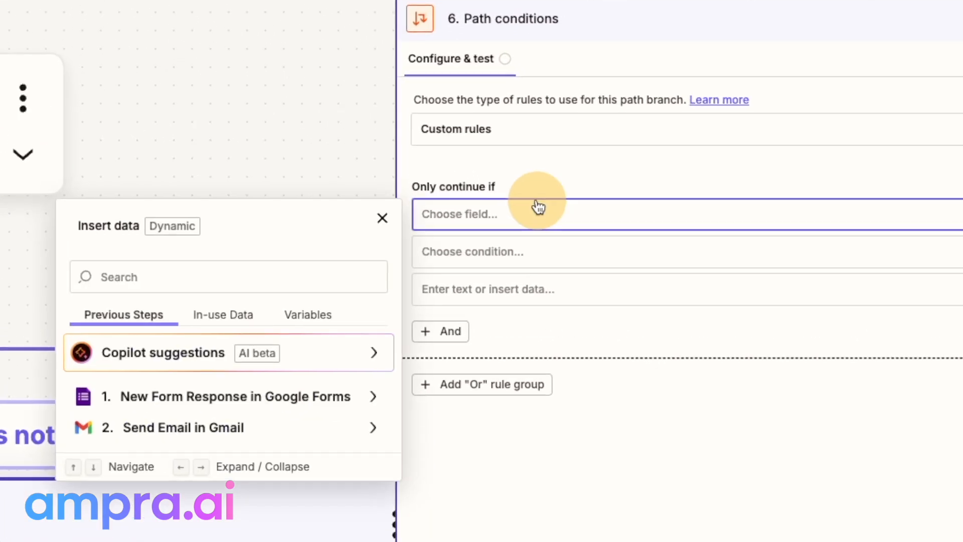
pyautogui.click(227, 271)
pyautogui.write('zapier')
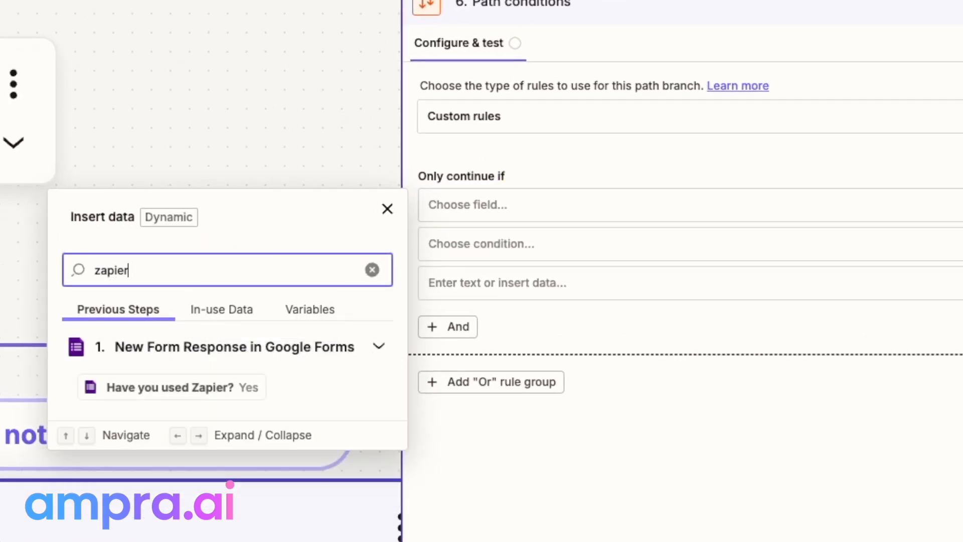
pyautogui.click(175, 385)
pyautogui.click(503, 253)
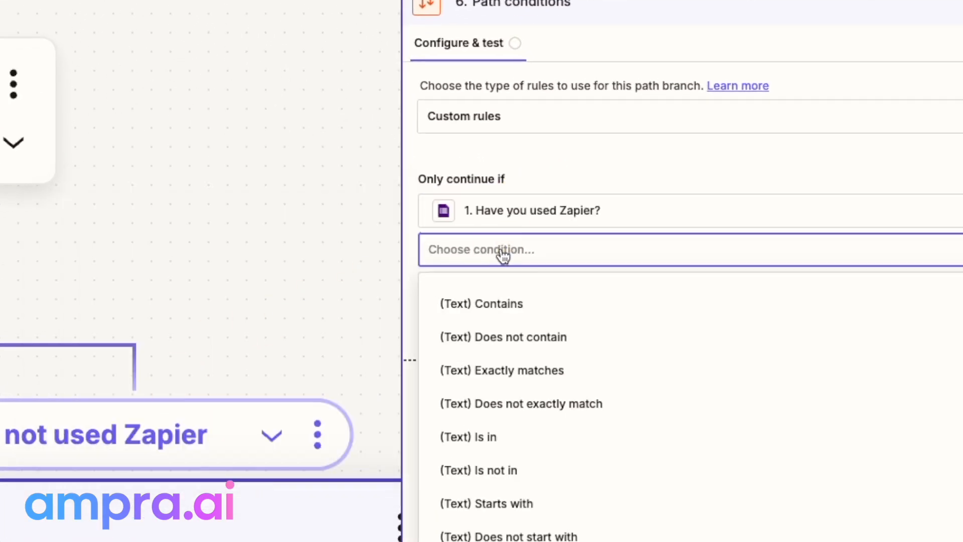
pyautogui.click(542, 371)
pyautogui.click(536, 290)
pyautogui.write('no')
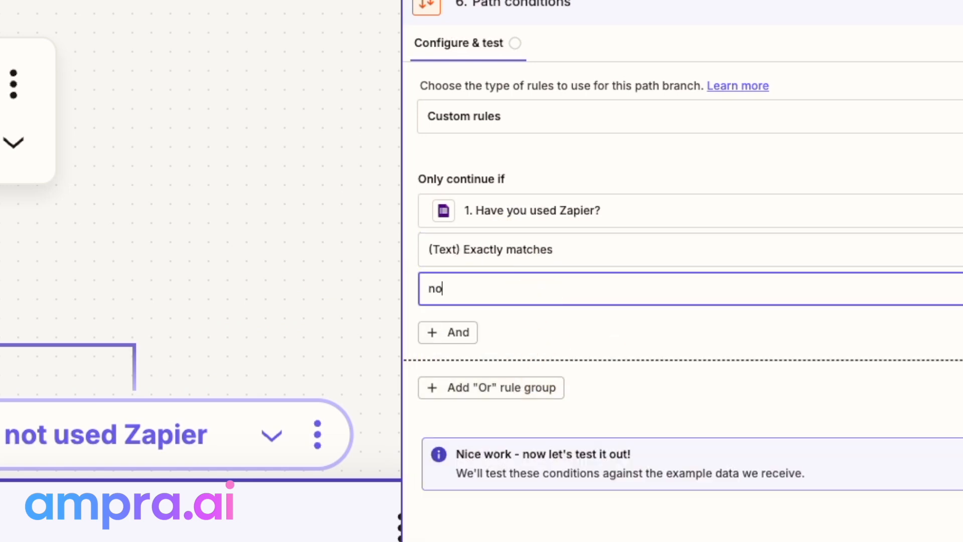
# Test the no rule and review the warning that this path would stop on the sample
pyautogui.click(715, 511)
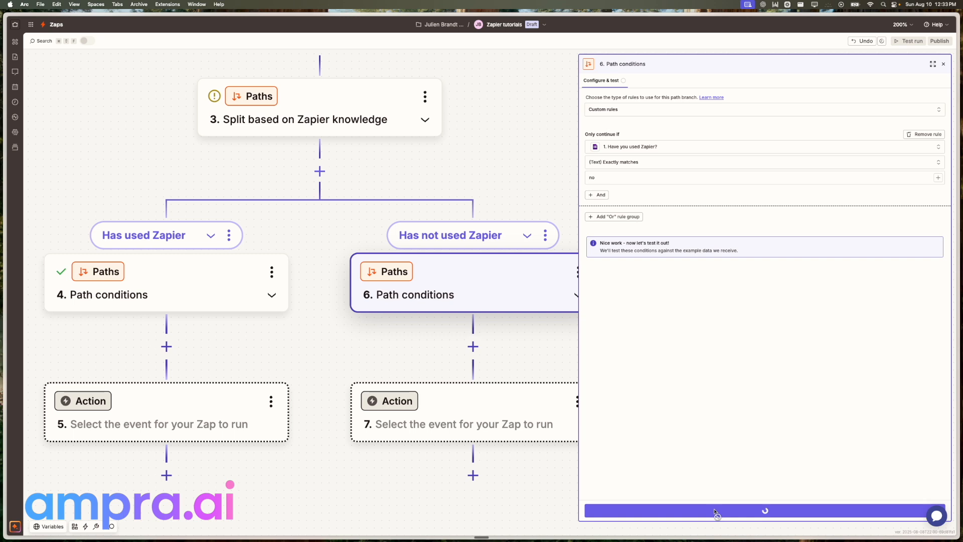
pyautogui.moveTo(601, 236); pyautogui.dragTo(743, 246)
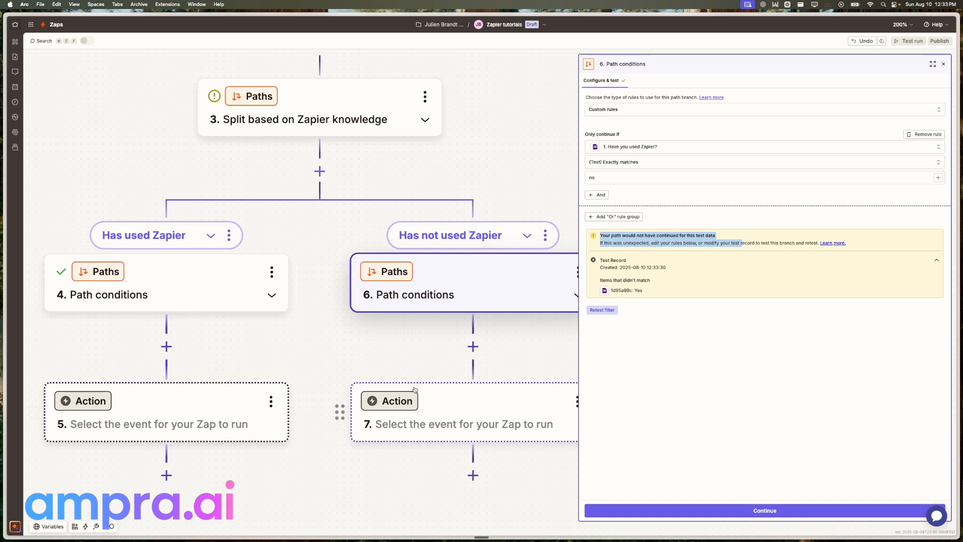
pyautogui.scroll(-2, 296, 331)
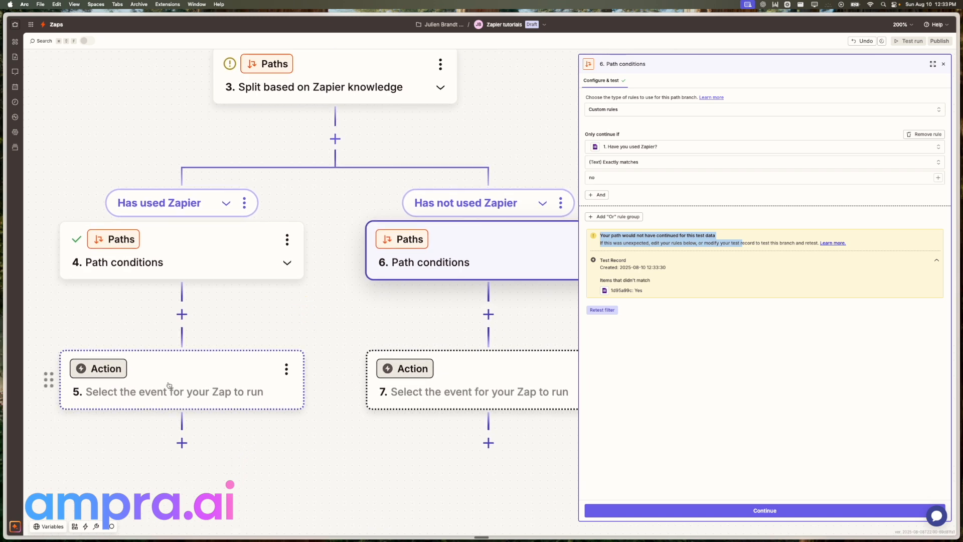
pyautogui.scroll(-3, 194, 372)
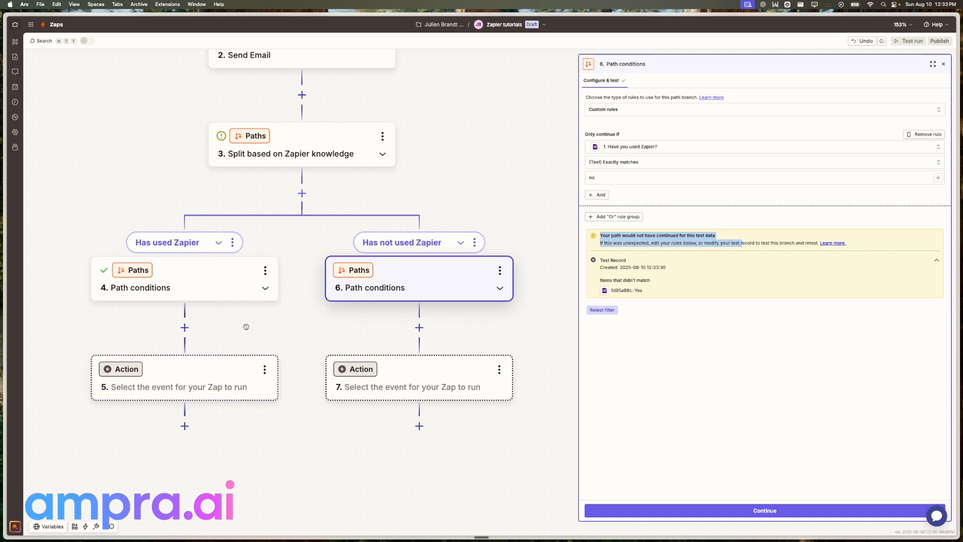
pyautogui.moveTo(246, 326); pyautogui.dragTo(258, 325)
# Make step 5 a Gmail Send Email action using the second connected Gmail account
pyautogui.click(231, 384)
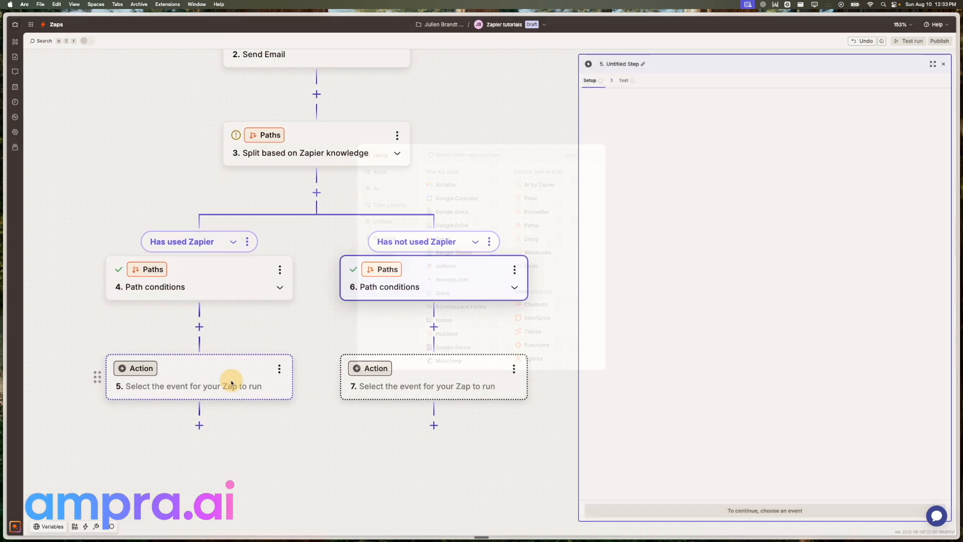
pyautogui.click(439, 244)
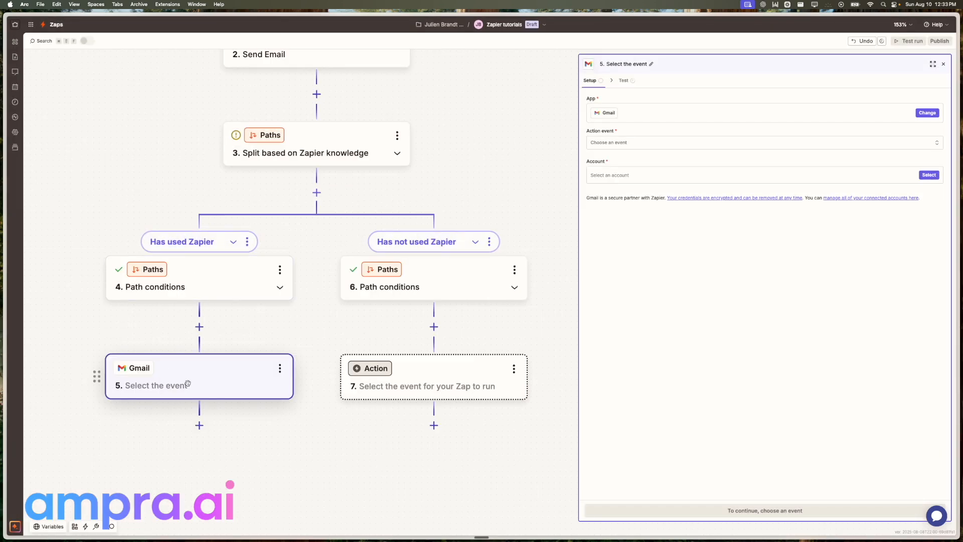
pyautogui.click(646, 142)
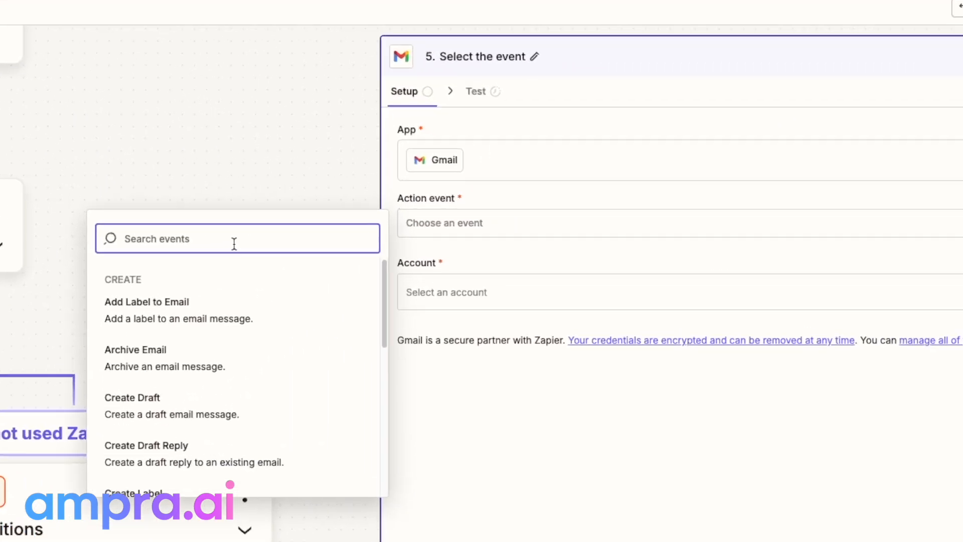
pyautogui.click(509, 153)
pyautogui.write('send')
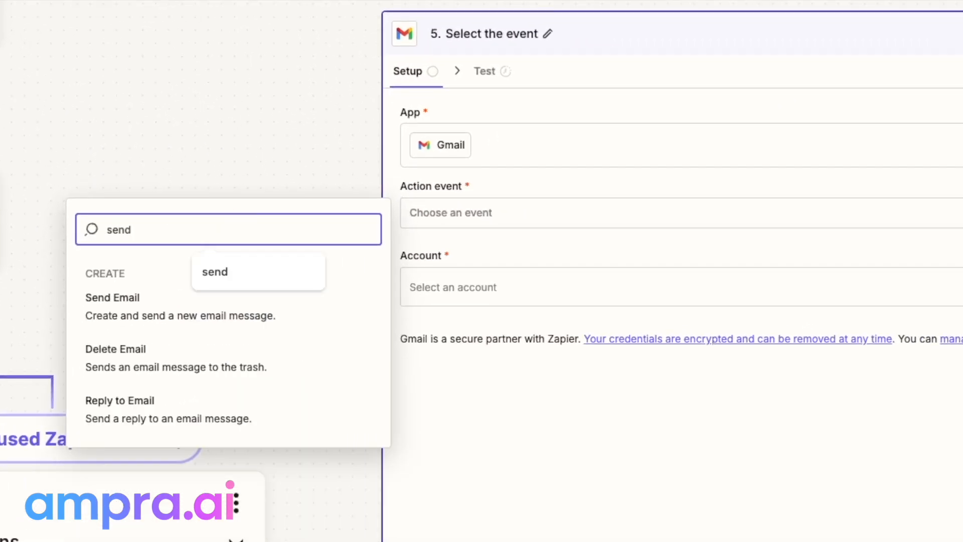
pyautogui.click(163, 314)
pyautogui.click(456, 301)
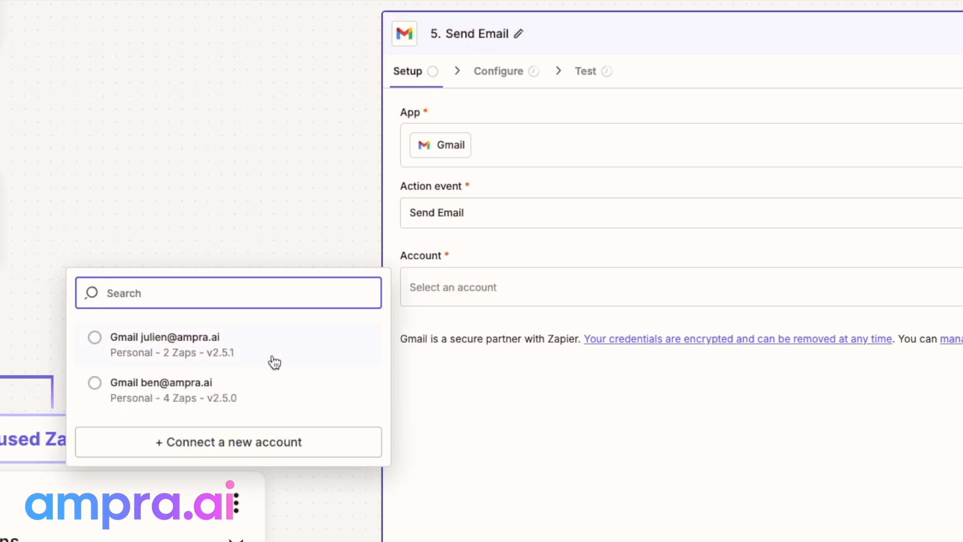
pyautogui.click(195, 407)
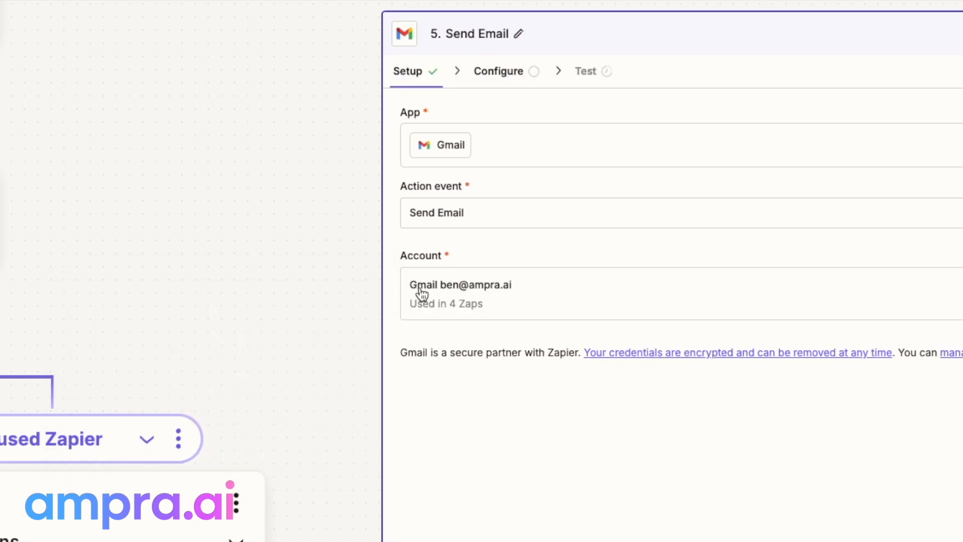
pyautogui.click(499, 74)
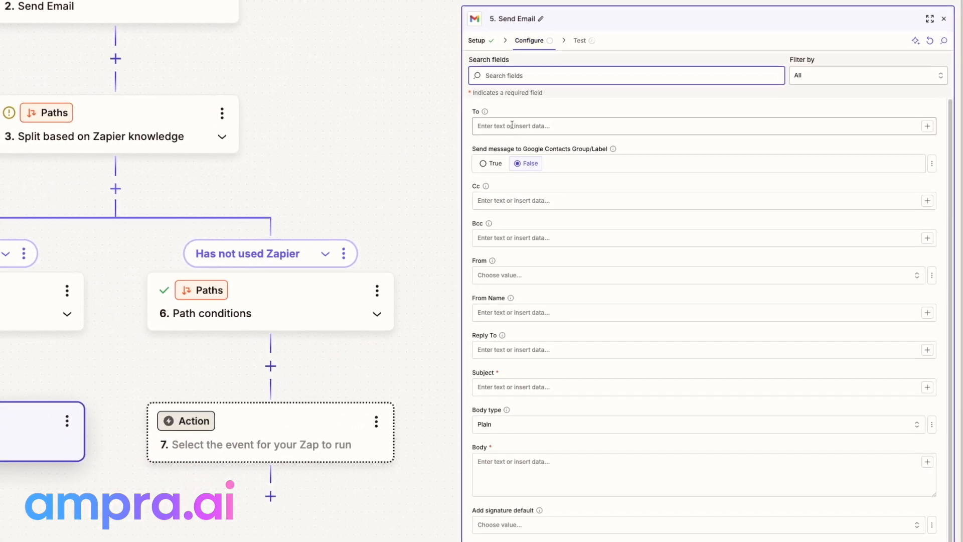
# Set step 5's To field to the form's 'What is your email?' answer
pyautogui.click(502, 127)
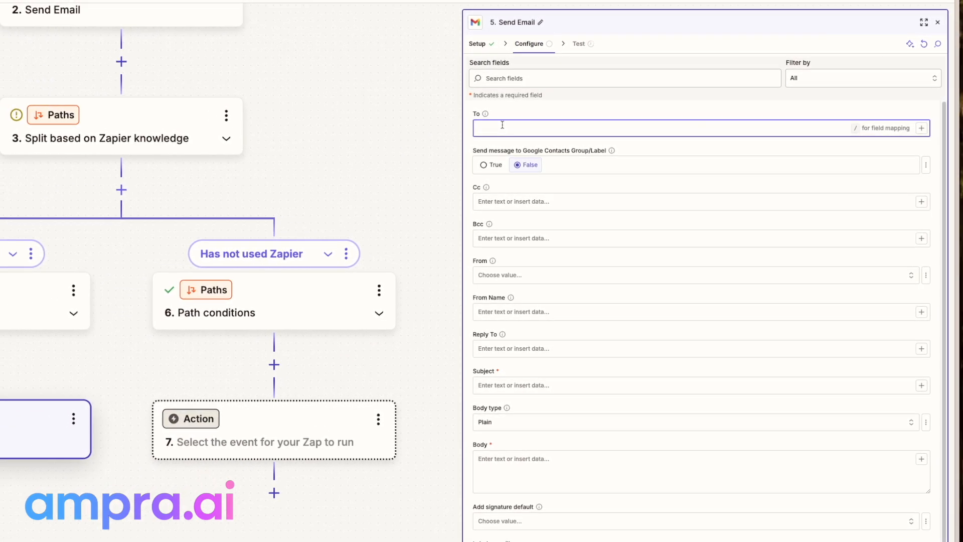
pyautogui.write('/')
pyautogui.click(365, 162)
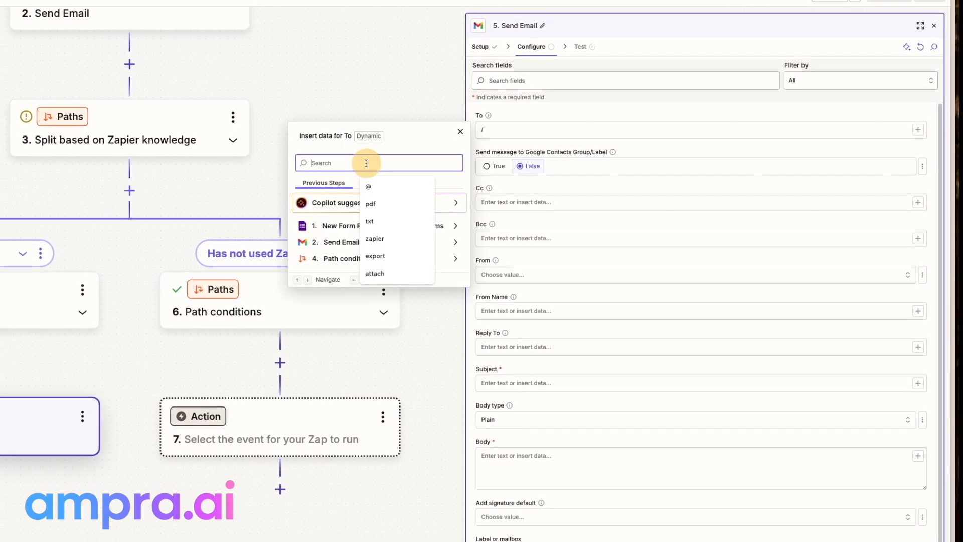
pyautogui.click(516, 130)
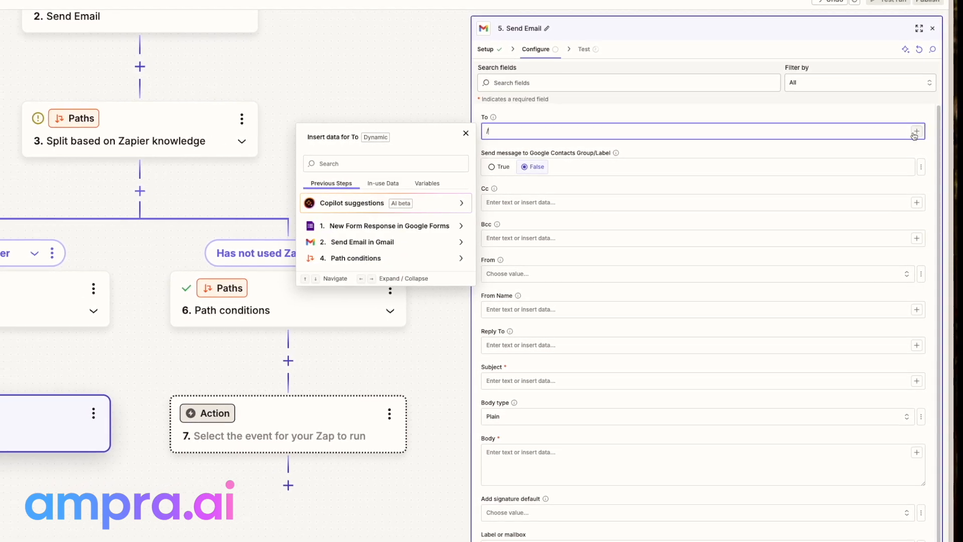
pyautogui.click(351, 164)
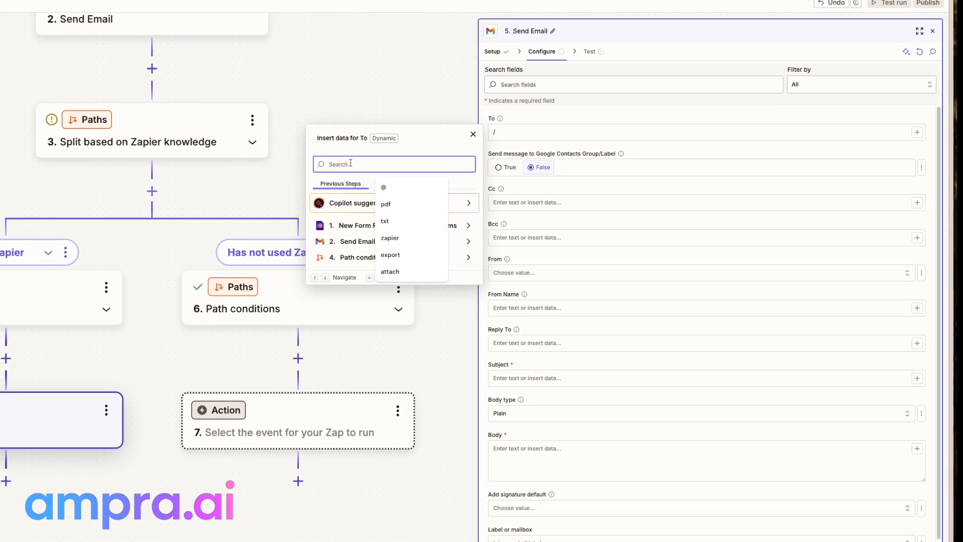
pyautogui.write('@')
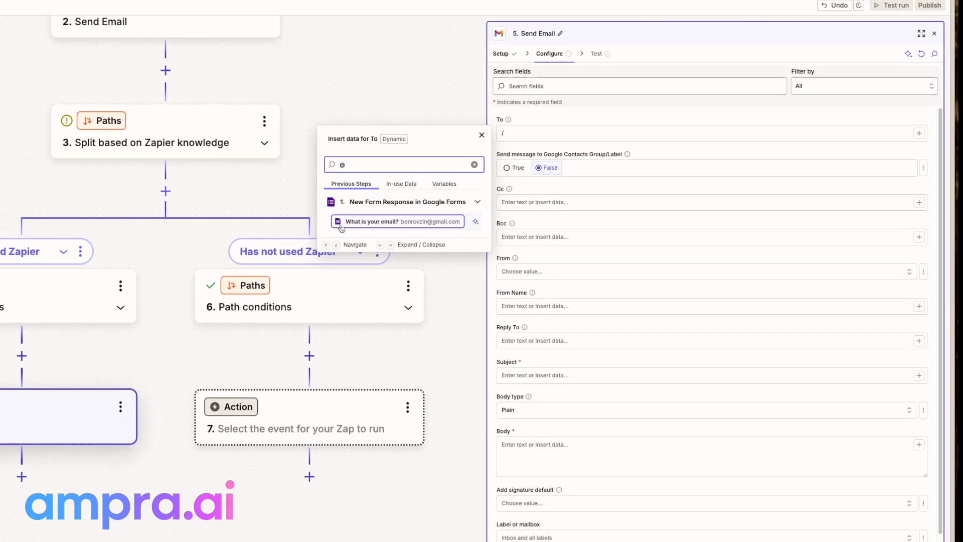
pyautogui.click(394, 225)
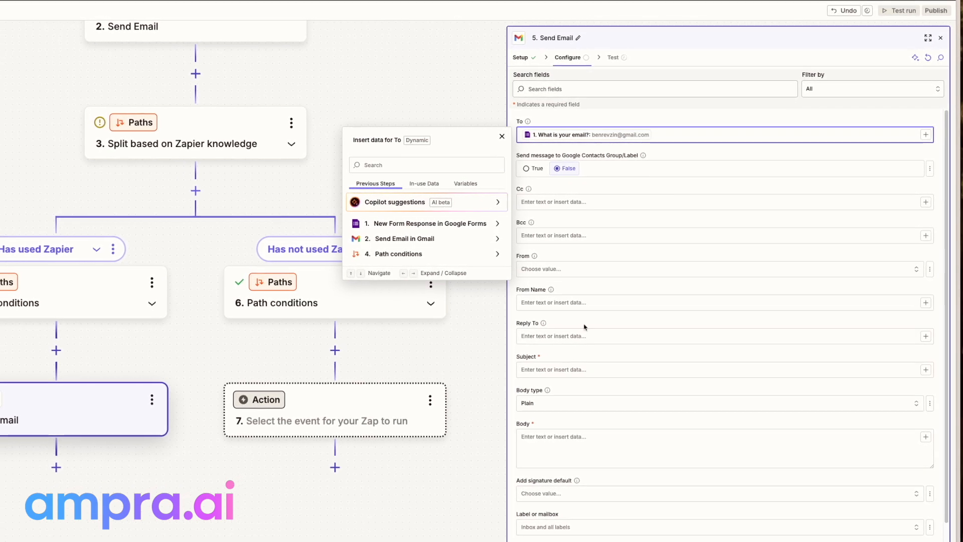
# Enter subject 'You've used Zapier that is cool!' and a body praising their past Zapier use, with sign-off
pyautogui.click(570, 367)
pyautogui.write("You've used Zapier that is c")
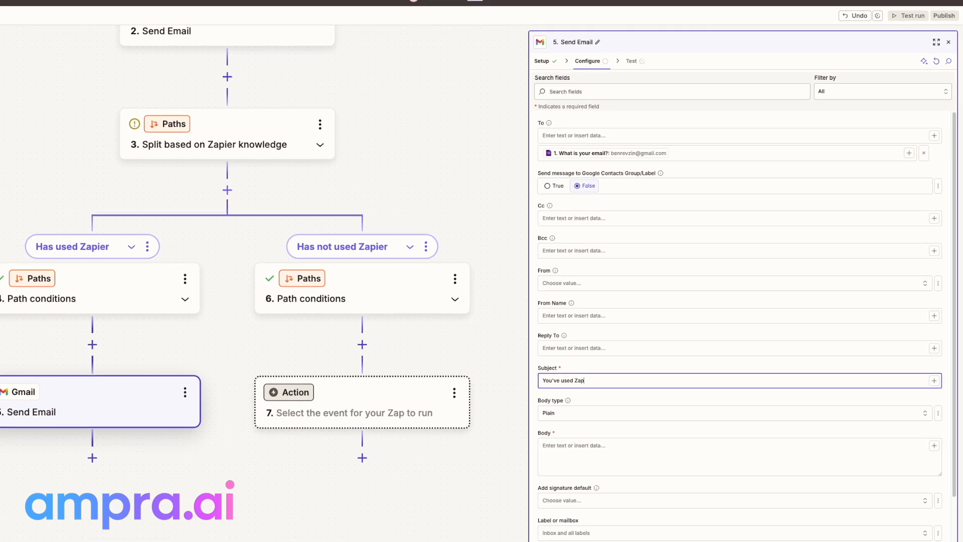
pyautogui.write('ool!')
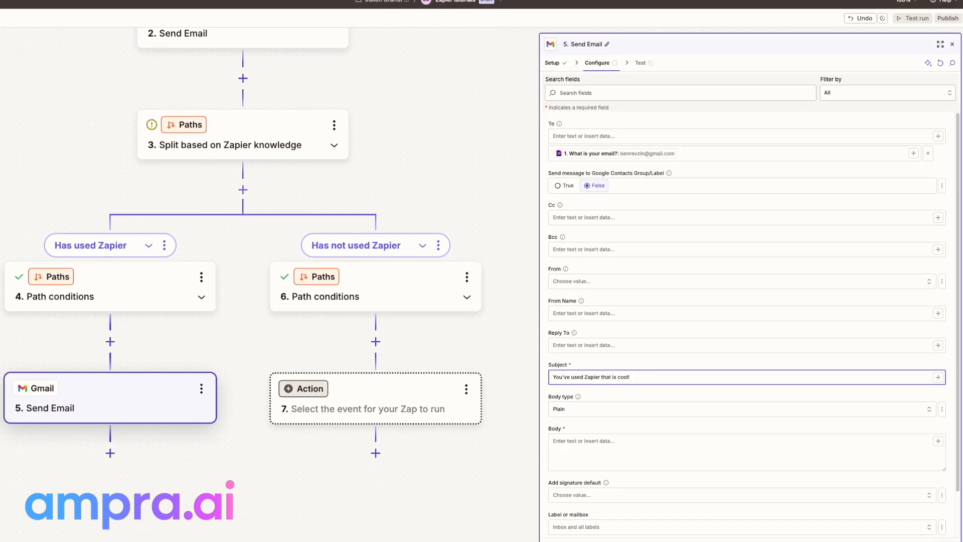
pyautogui.click(606, 458)
pyautogui.write('I see that')
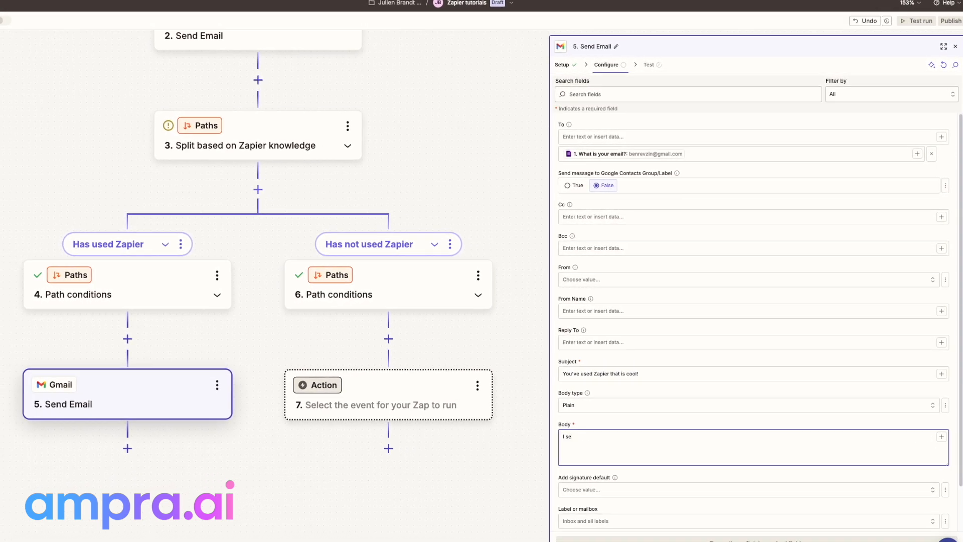
pyautogui.write(" you said you['ve")
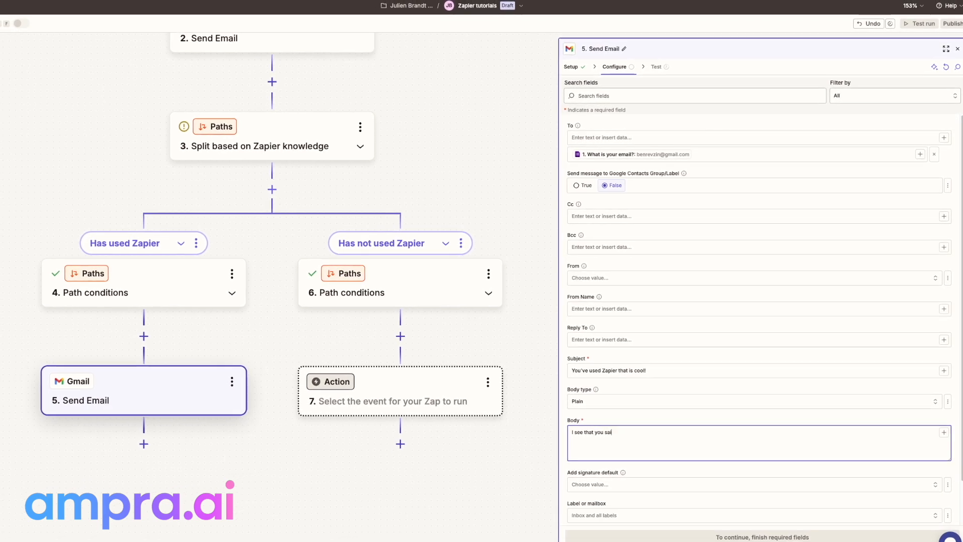
pyautogui.write(' used Za')
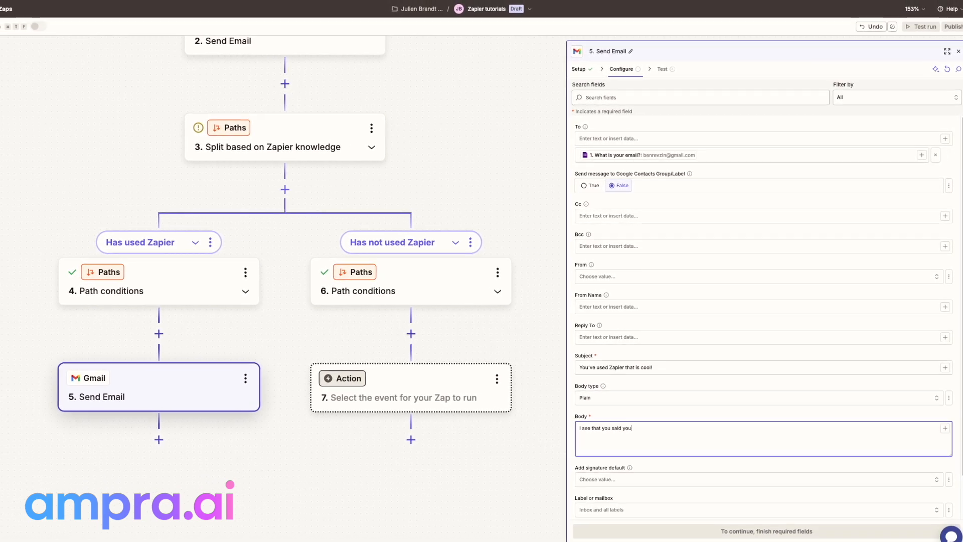
pyautogui.write("pier in the past, that's great")
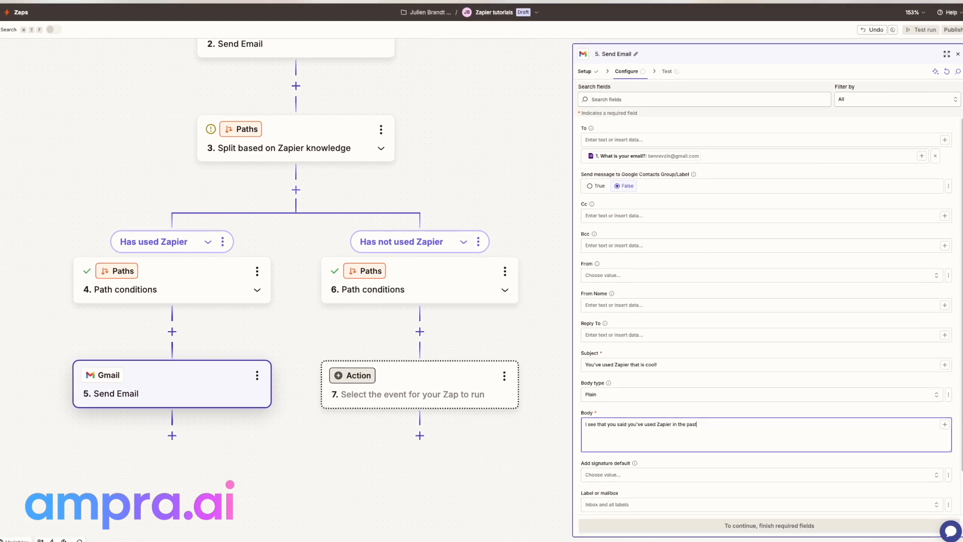
pyautogui.write('!')
pyautogui.press('Return')
pyautogui.write('-Ben')
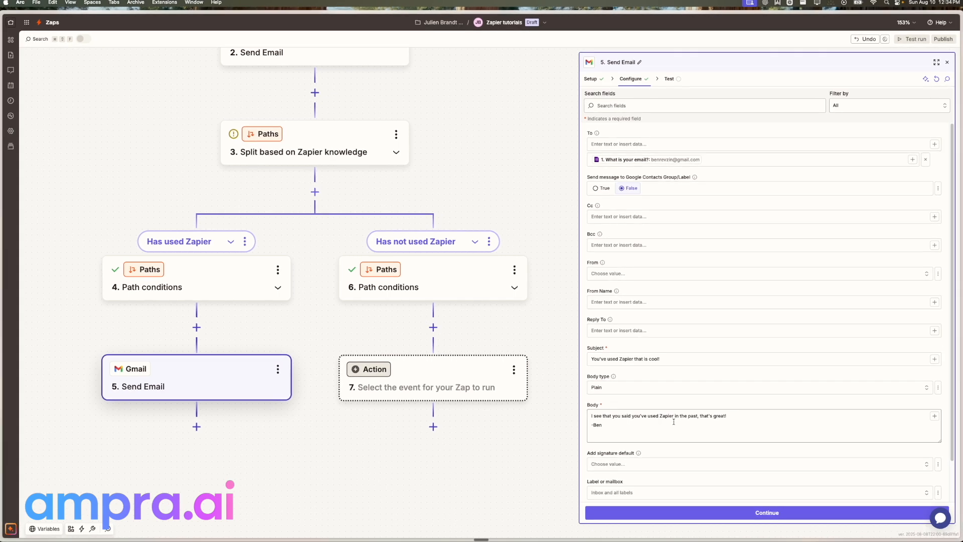
pyautogui.click(662, 511)
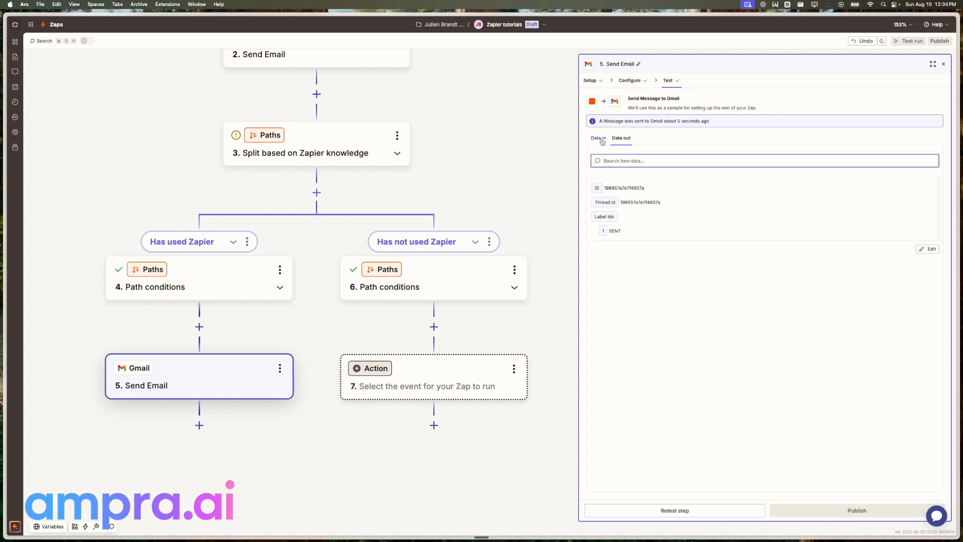
# Review the sent test email's subject and body in the step 5 test results
pyautogui.moveTo(616, 245); pyautogui.dragTo(661, 265)
pyautogui.click(661, 265)
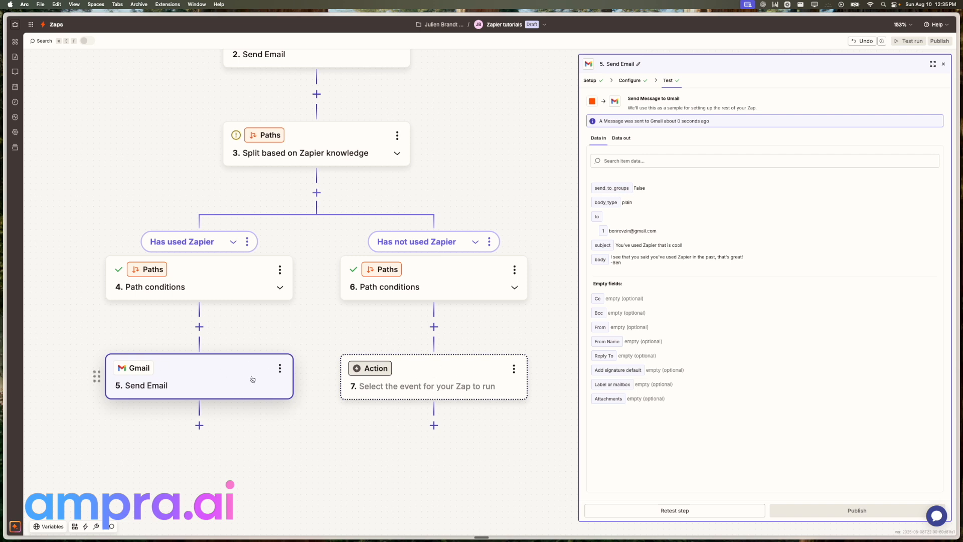
# Make step 7 a Gmail Send Email action on the first Gmail account and begin entering the recipient's address
pyautogui.click(430, 387)
pyautogui.click(443, 238)
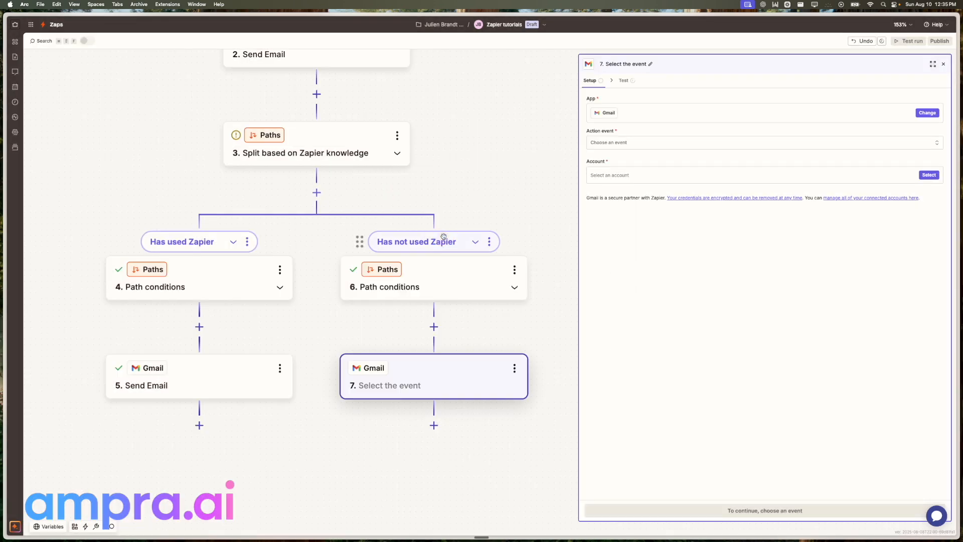
pyautogui.click(592, 132)
pyautogui.click(525, 154)
pyautogui.write('send')
pyautogui.click(466, 189)
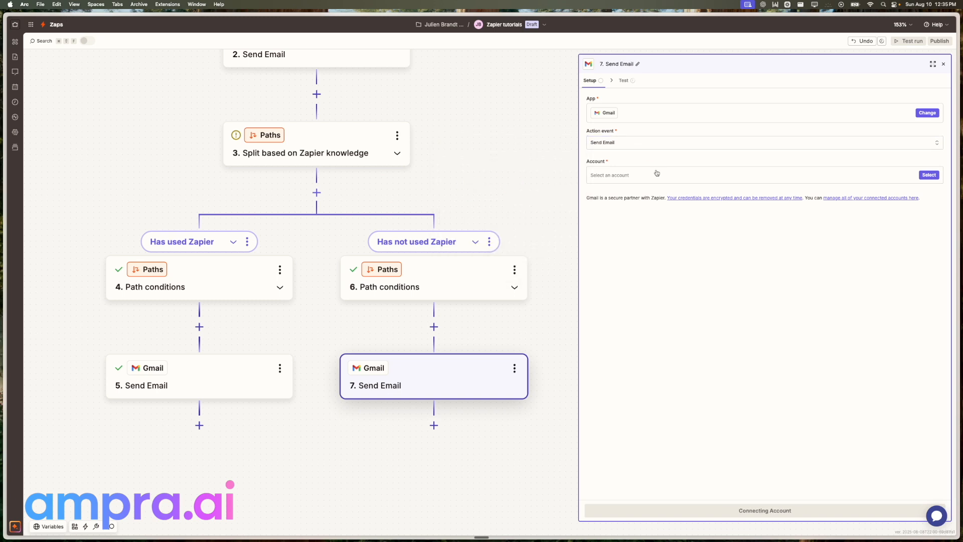
pyautogui.click(655, 173)
pyautogui.click(515, 200)
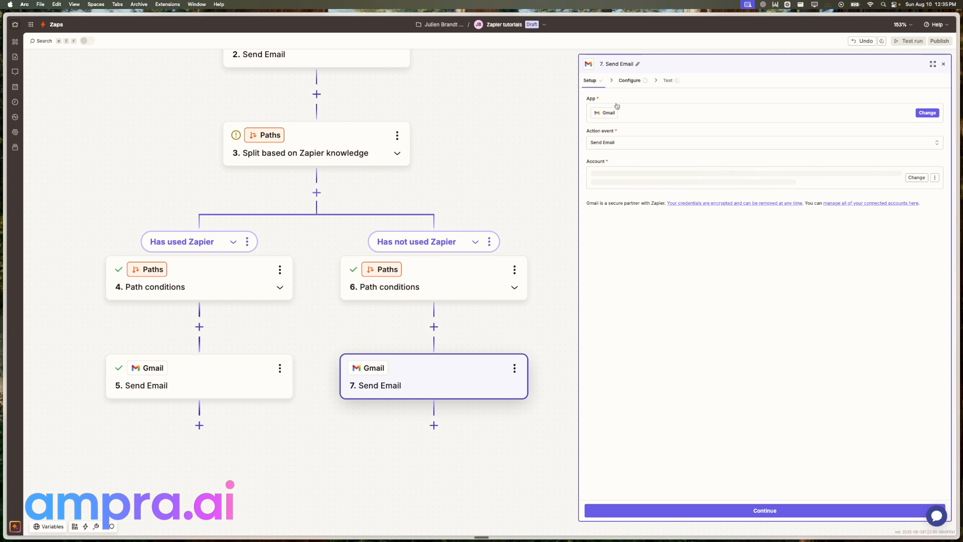
pyautogui.click(625, 145)
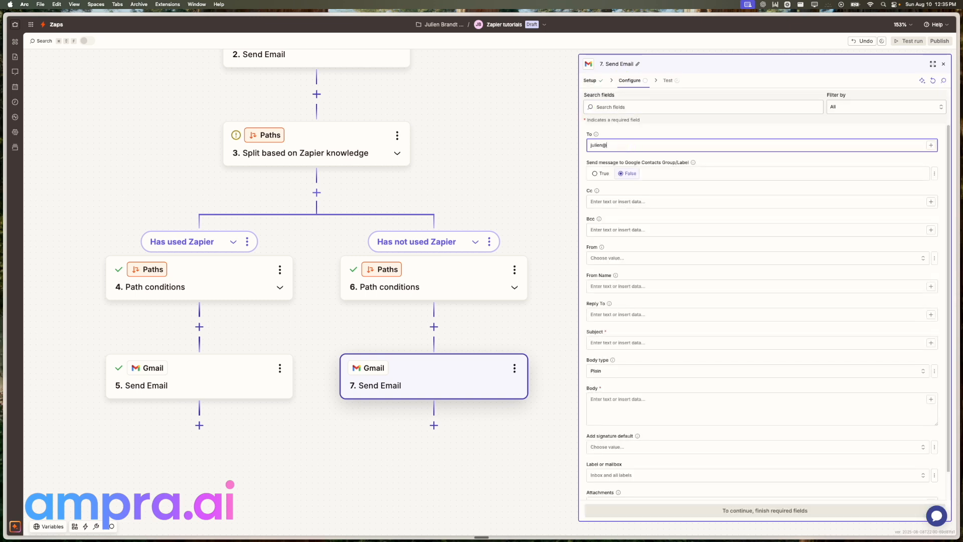
# Set subject 'Help [What is your name?] learn Zapier!' and begin the body with a greeting to the respondent
pyautogui.click(636, 343)
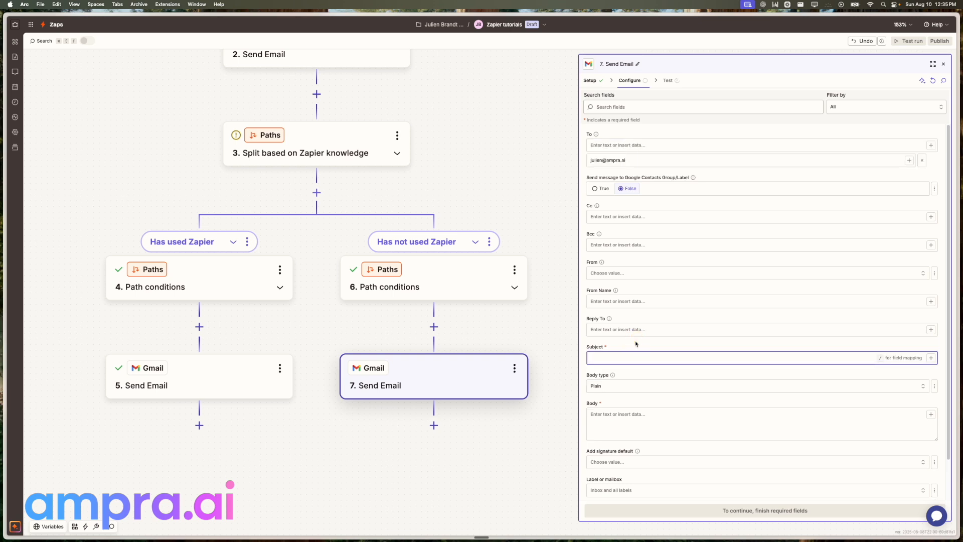
pyautogui.write('Help')
pyautogui.click(931, 358)
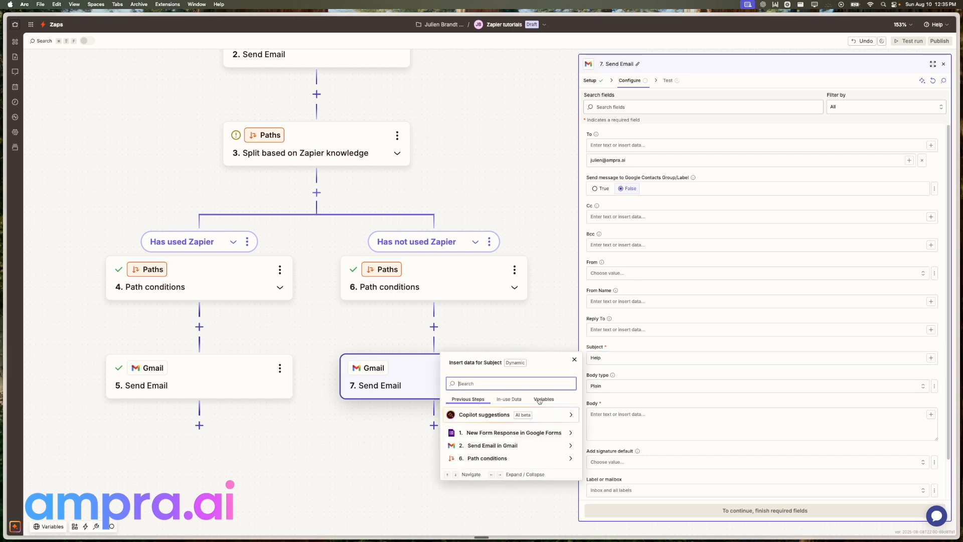
pyautogui.write('name')
pyautogui.click(485, 430)
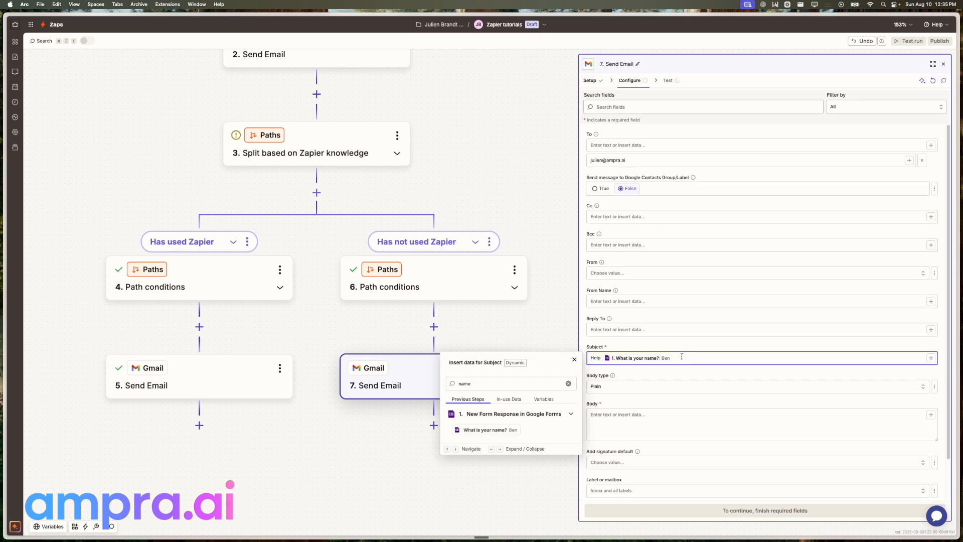
pyautogui.write('!')
pyautogui.press('Tab')
pyautogui.press('Tab')
pyautogui.write('H')
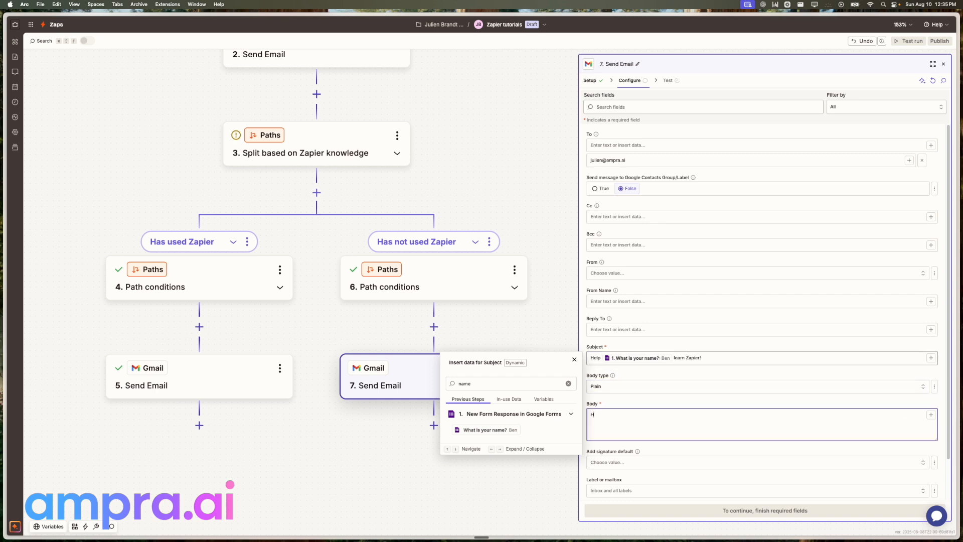
pyautogui.write('i Julien,')
# Finish the step 7 body with the 'What is your name?' answer inserted twice and a sign-off, then continue
pyautogui.press('Return')
pyautogui.write('/name?: Ben')
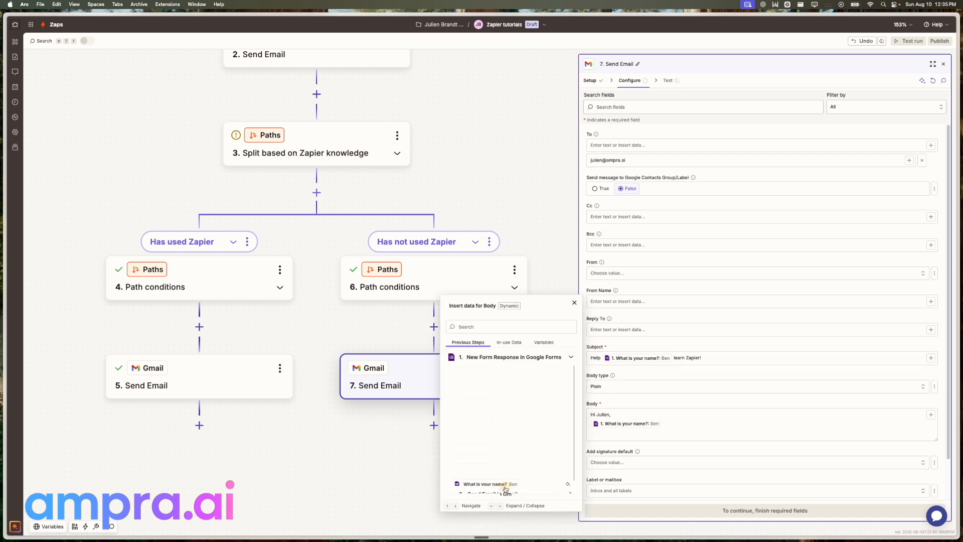
pyautogui.click(485, 486)
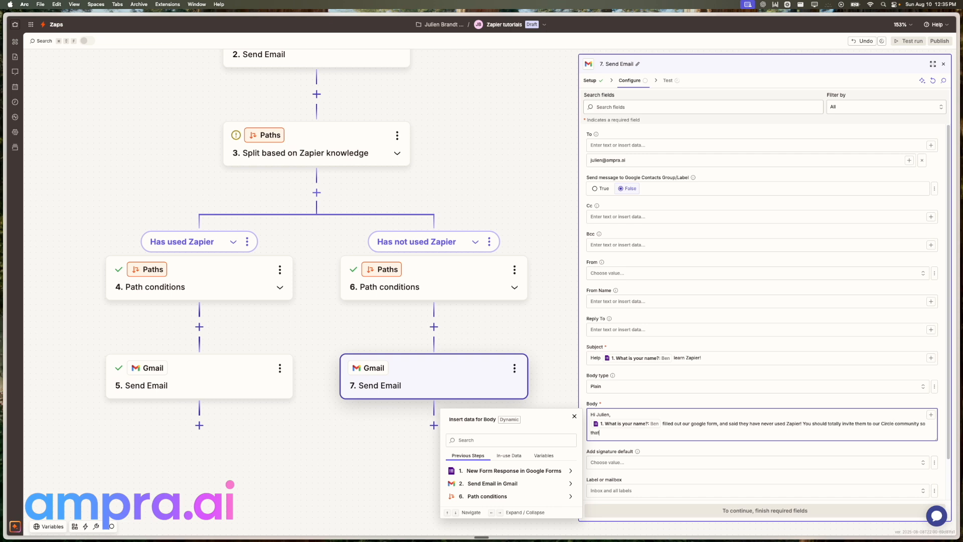
pyautogui.write('/name')
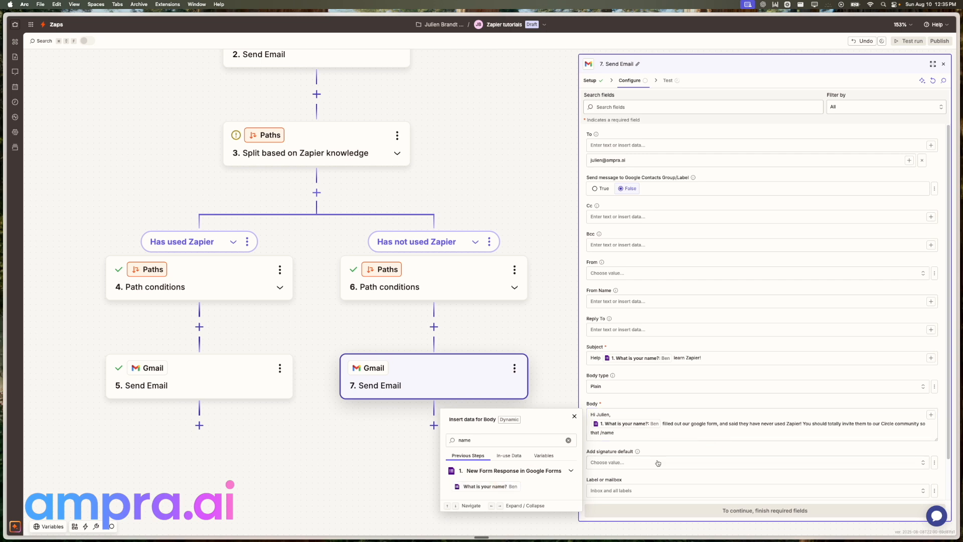
pyautogui.click(494, 486)
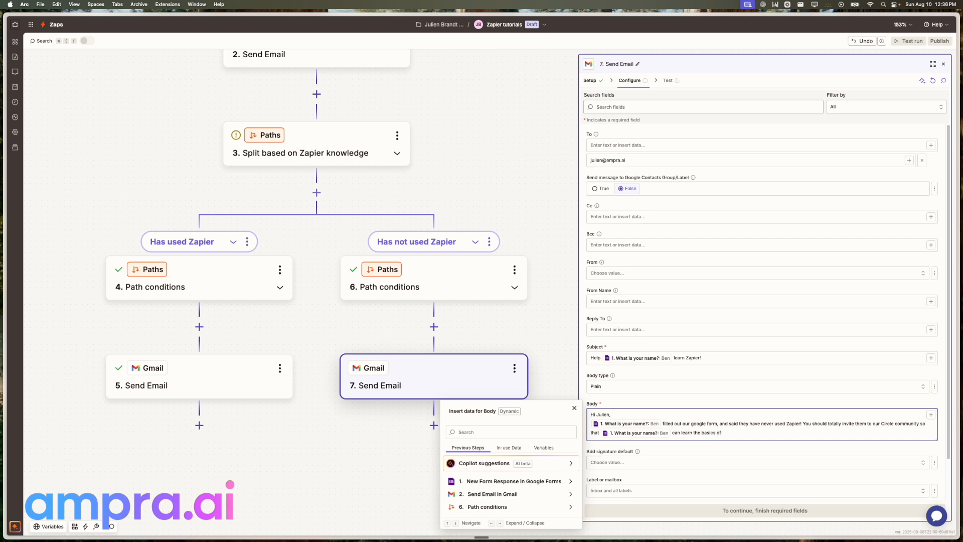
pyautogui.press('Return')
pyautogui.press('Return')
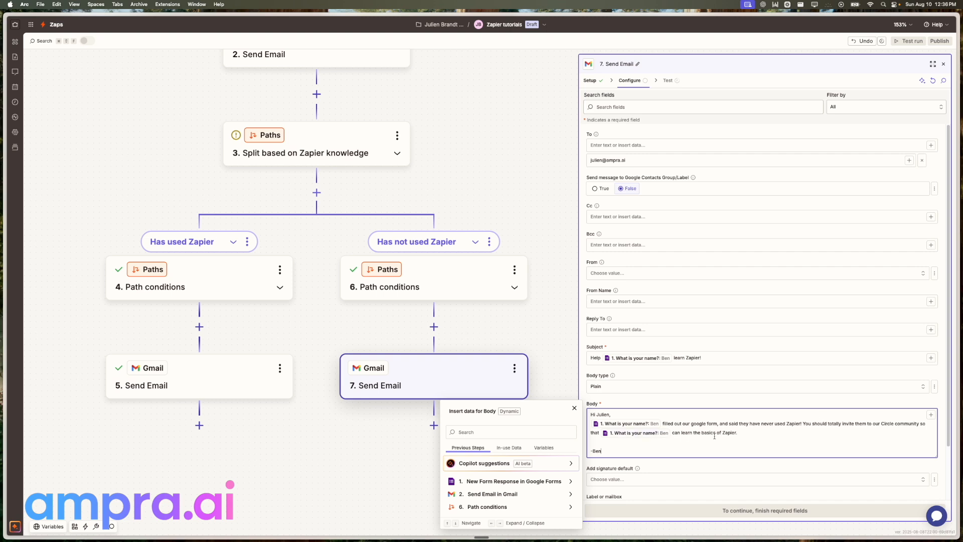
pyautogui.click(677, 472)
pyautogui.click(709, 510)
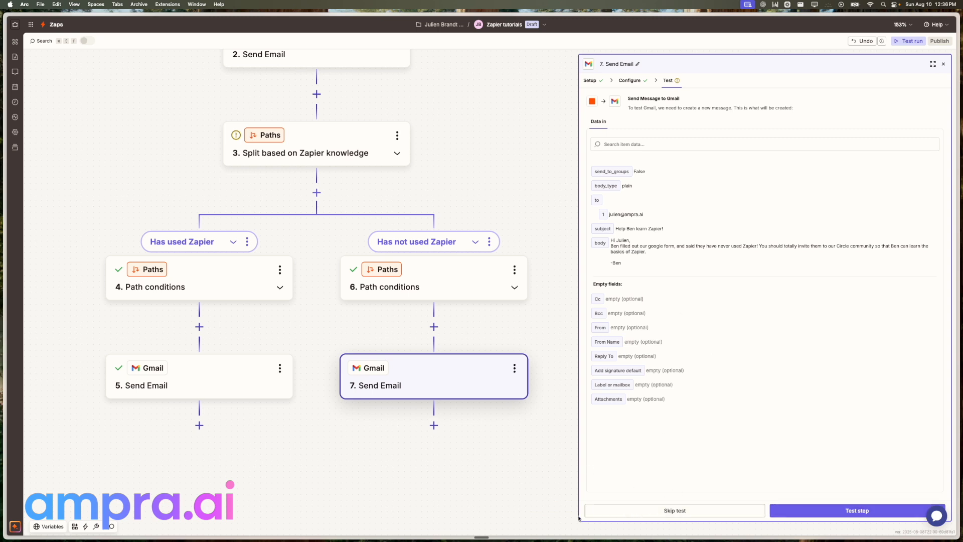
# Skip the step 7 email test and publish the Zap
pyautogui.click(651, 515)
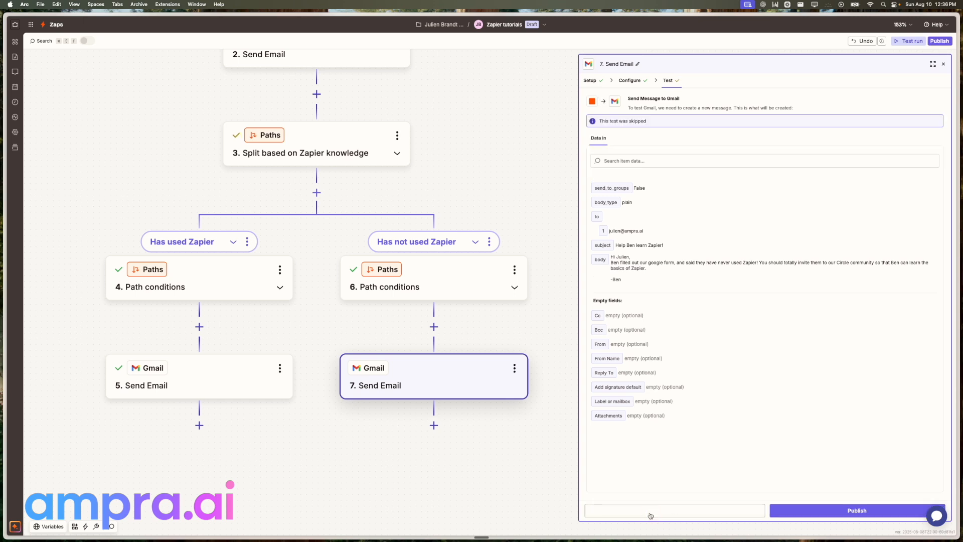
pyautogui.click(939, 42)
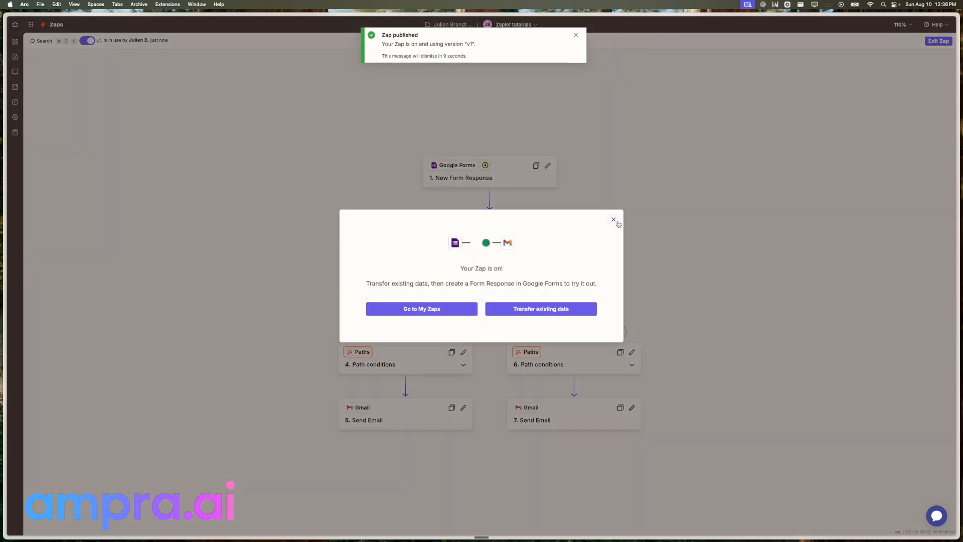
# Dismiss the 'Your Zap is on!' confirmation and reopen the Zap for editing as a draft
pyautogui.click(613, 220)
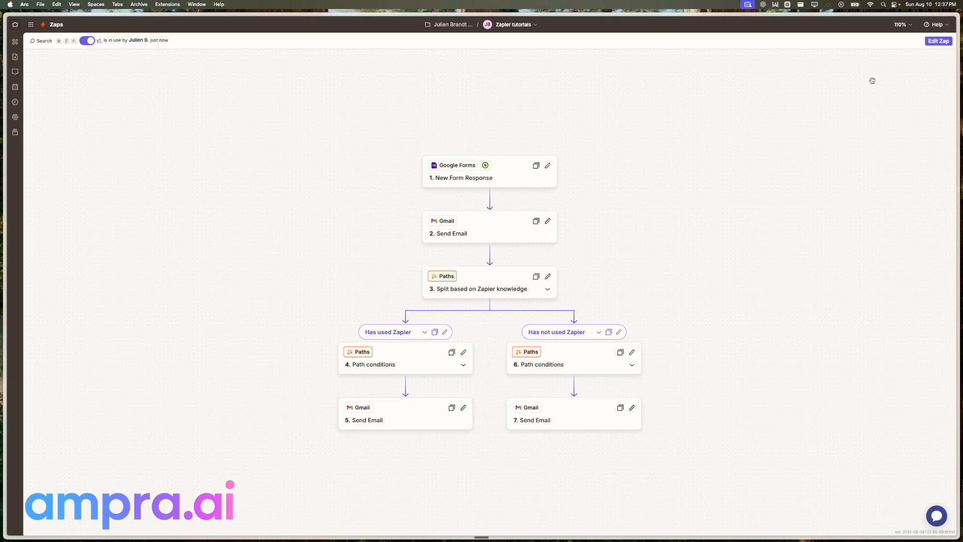
pyautogui.click(934, 42)
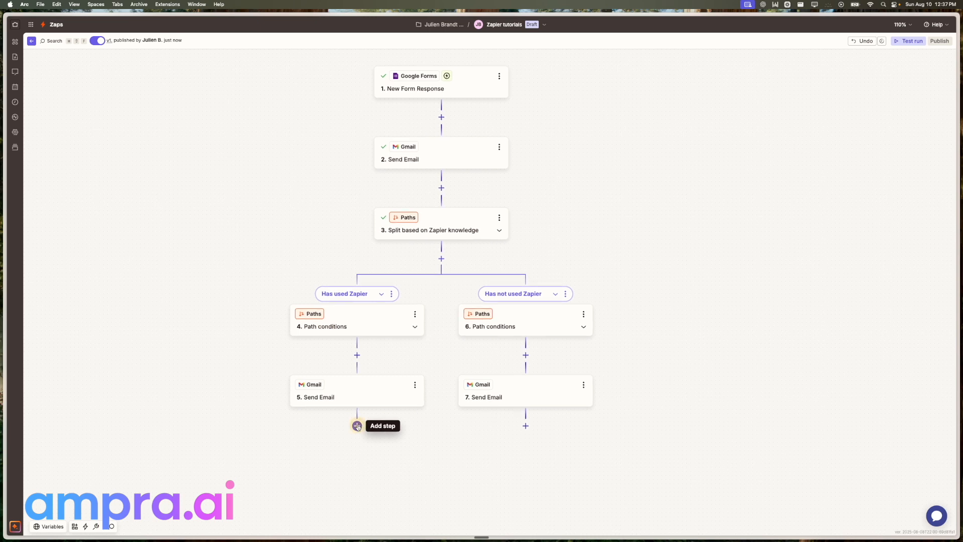
# Add a Split into paths step after the Has used Zapier email, creating Paths C and D
pyautogui.click(358, 427)
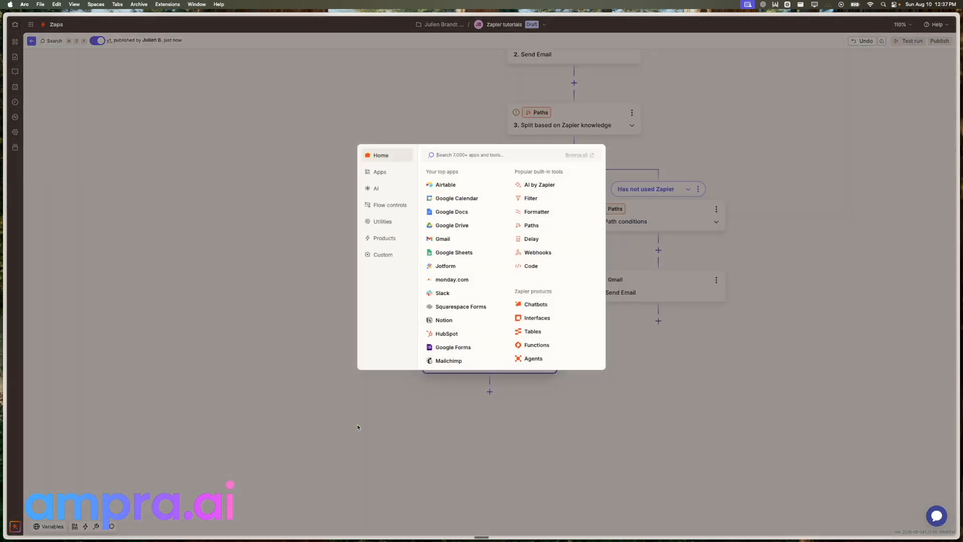
pyautogui.click(547, 224)
pyautogui.moveTo(424, 308); pyautogui.dragTo(310, 173)
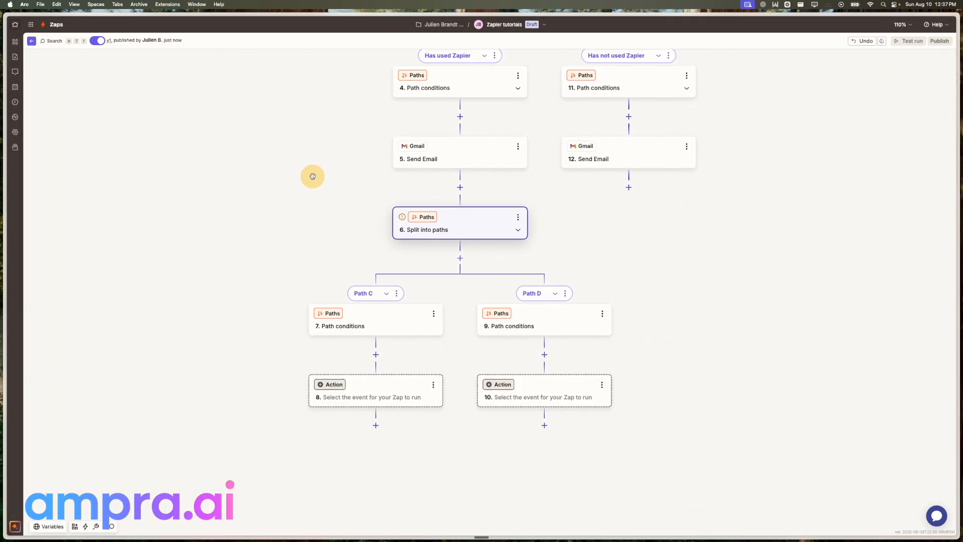
pyautogui.moveTo(619, 229); pyautogui.dragTo(548, 312)
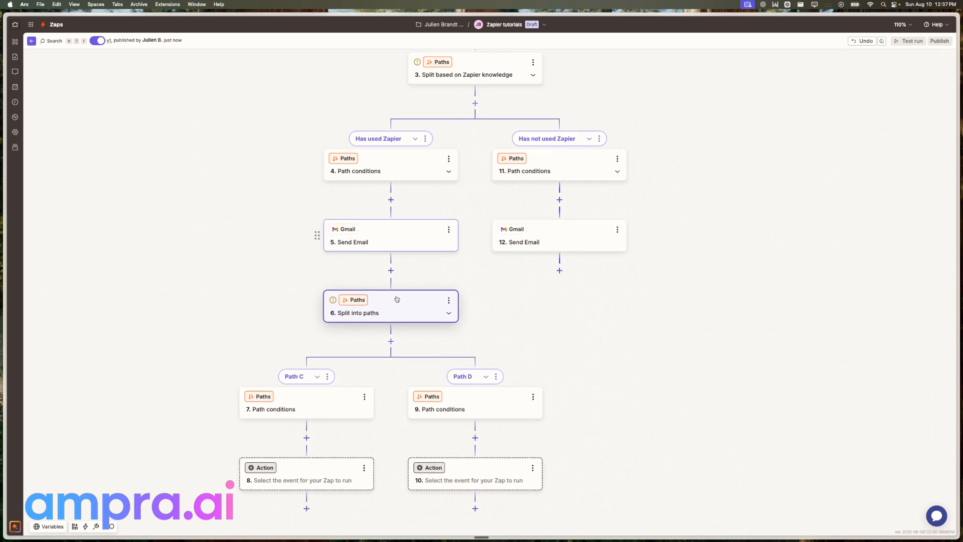
pyautogui.moveTo(261, 320); pyautogui.dragTo(269, 242)
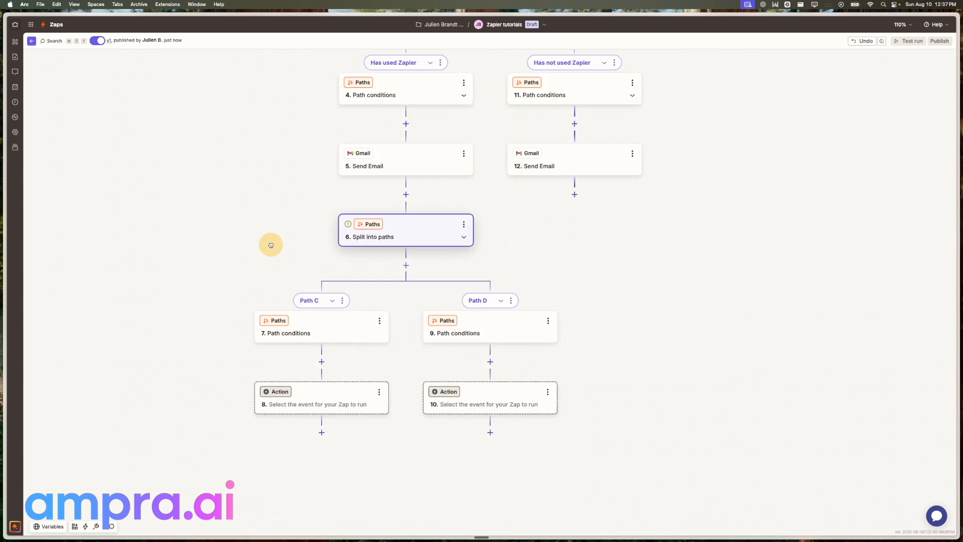
# Add another split into paths below Path C's action, creating Paths E and F
pyautogui.click(322, 432)
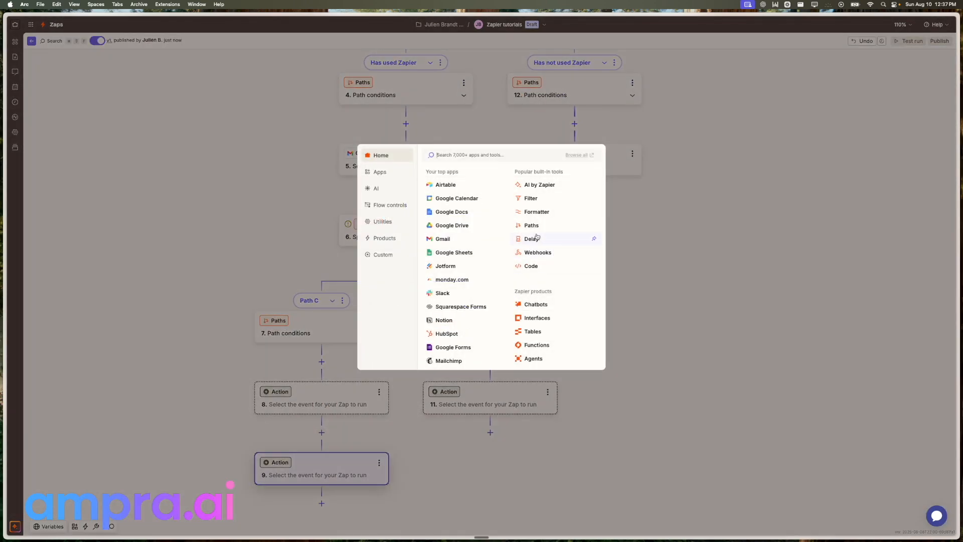
pyautogui.click(533, 226)
pyautogui.scroll(-10, 516, 336)
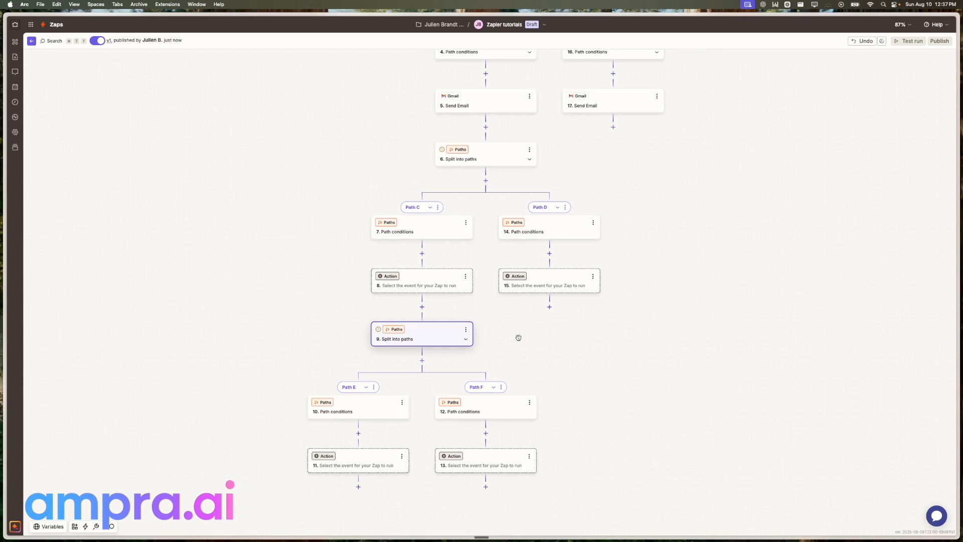
pyautogui.scroll(3, 518, 337)
pyautogui.hscroll(3, 518, 337)
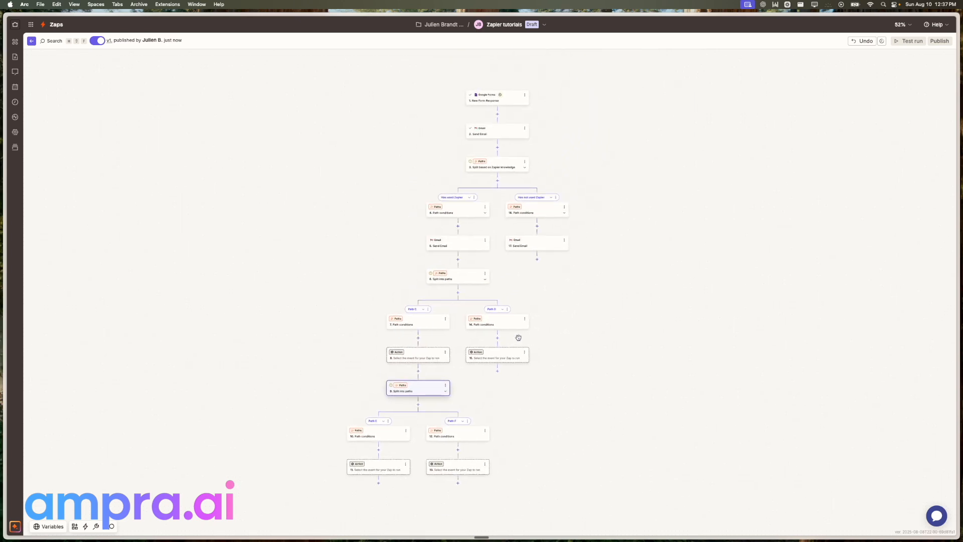
pyautogui.scroll(1, 484, 332)
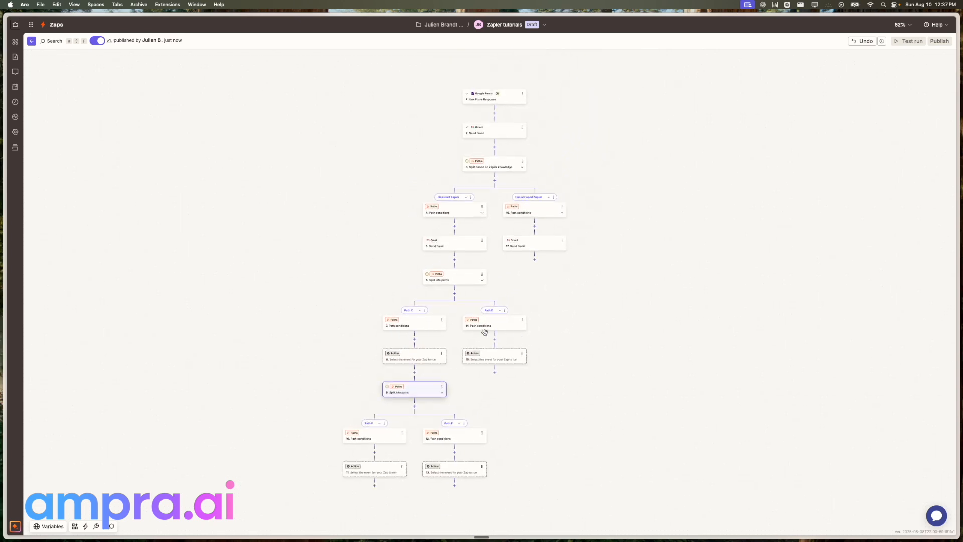
pyautogui.scroll(4, 485, 332)
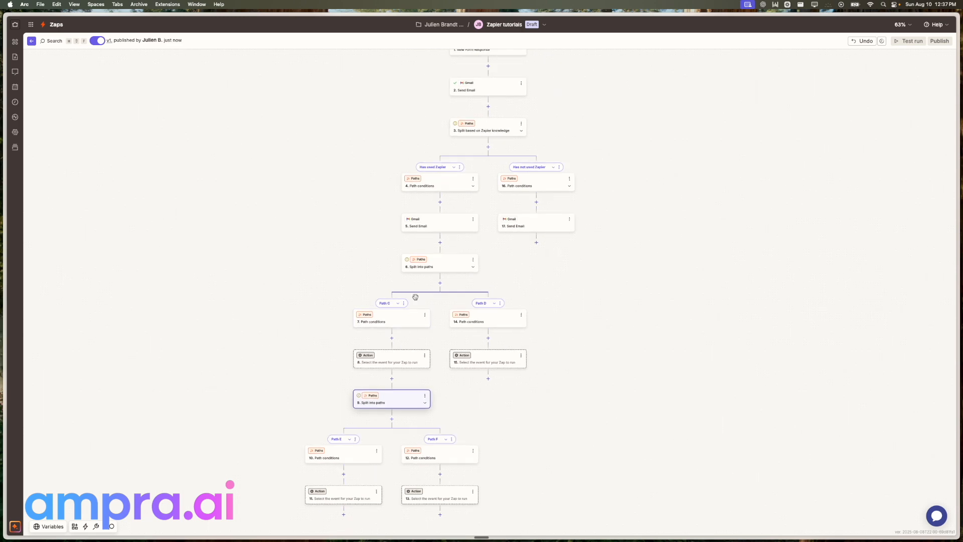
pyautogui.scroll(5, 435, 376)
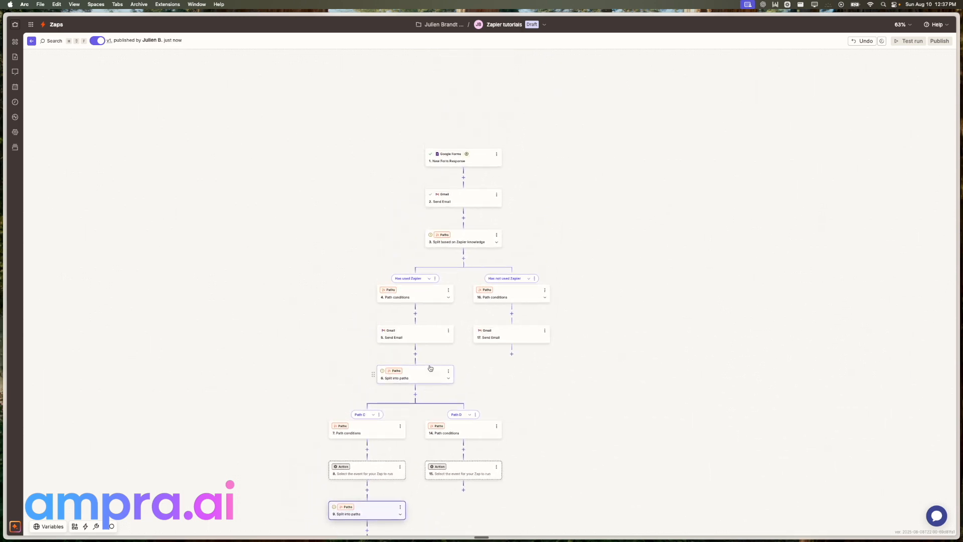
pyautogui.scroll(8, 430, 368)
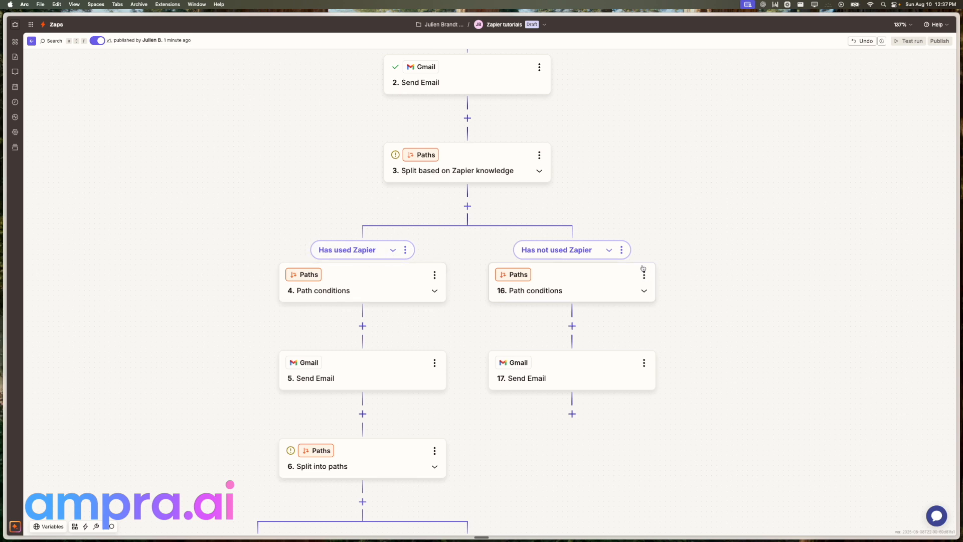
# Add a third branch, Path G, to the Zapier-knowledge split and open its conditions
pyautogui.click(468, 205)
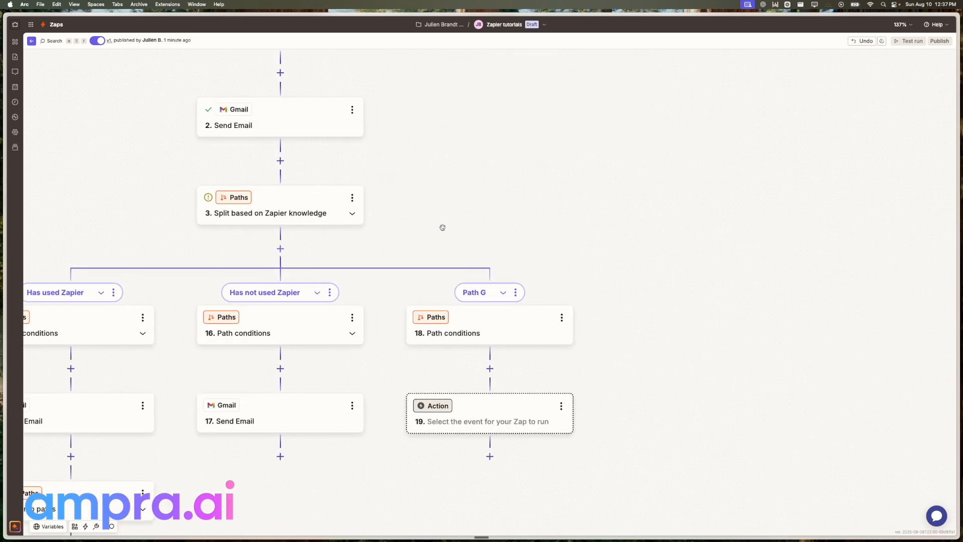
pyautogui.moveTo(442, 225); pyautogui.dragTo(541, 224)
pyautogui.click(577, 310)
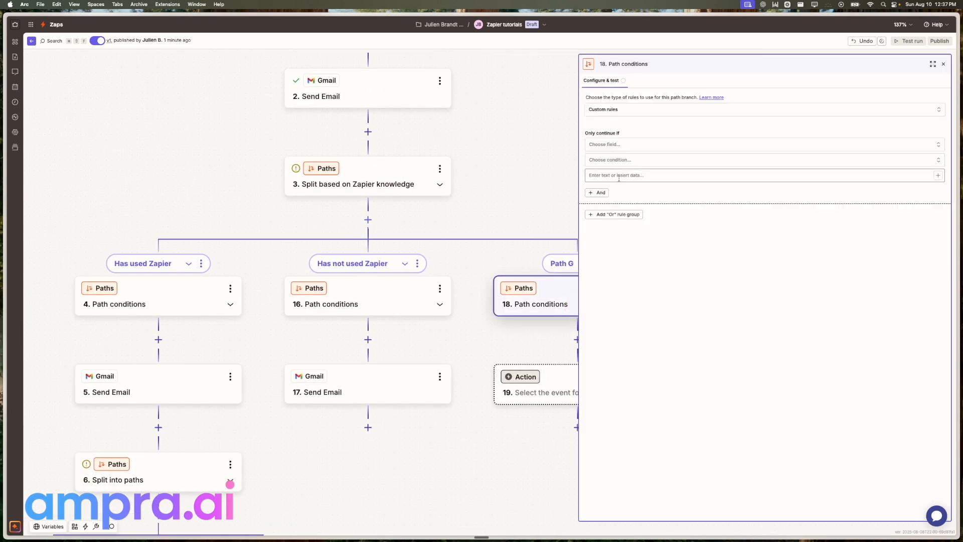
# Set Path G to continue only when 'Have you used Zapier?' does not exist
pyautogui.click(626, 146)
pyautogui.click(507, 169)
pyautogui.write('za')
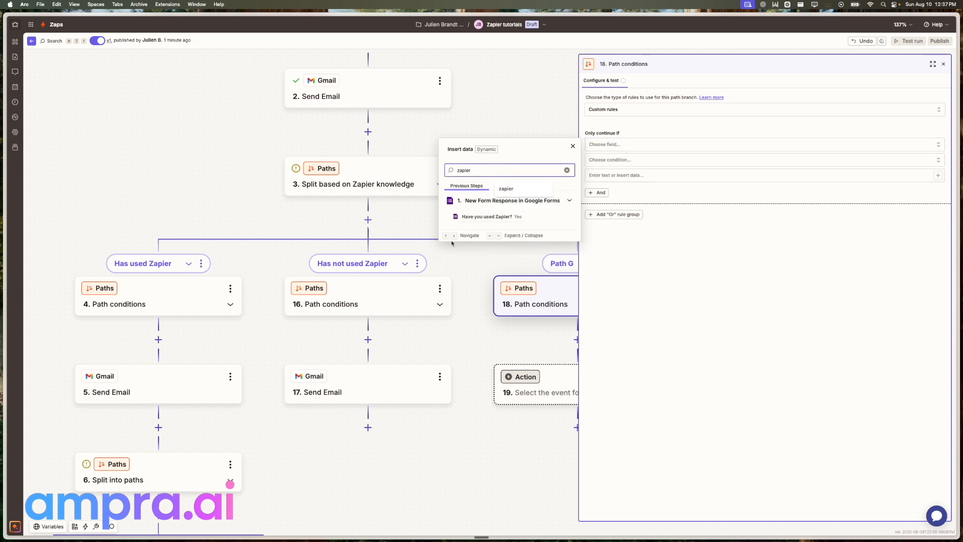
pyautogui.write('pier')
pyautogui.click(473, 212)
pyautogui.click(622, 162)
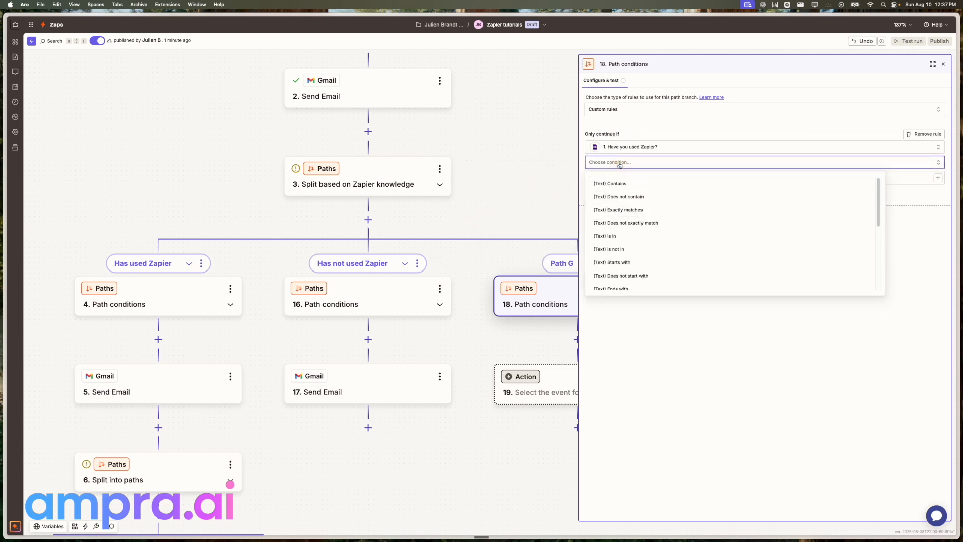
pyautogui.scroll(-5, 648, 221)
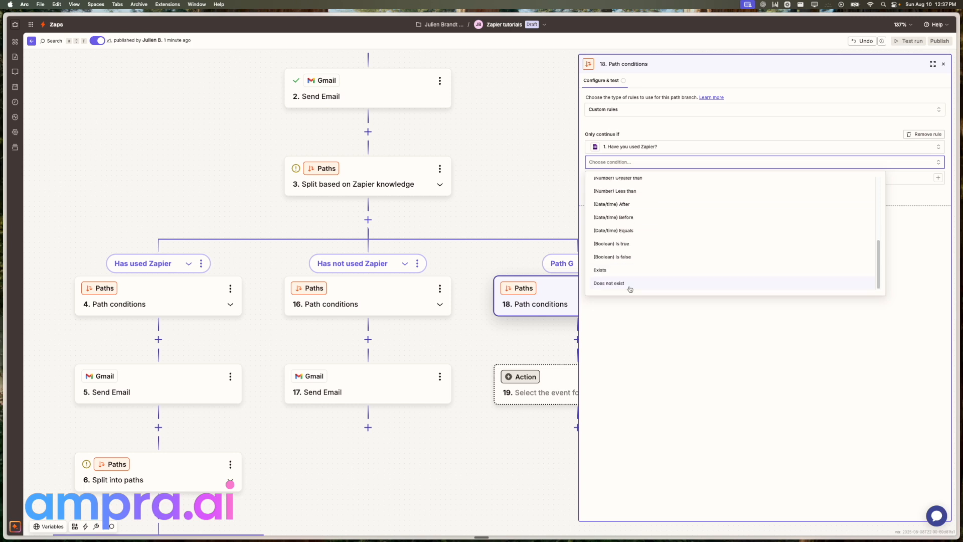
pyautogui.click(630, 288)
# Leave step 19's app unchosen and recentre the flow on all three branches
pyautogui.scroll(-2, 516, 355)
pyautogui.hscroll(2, 516, 355)
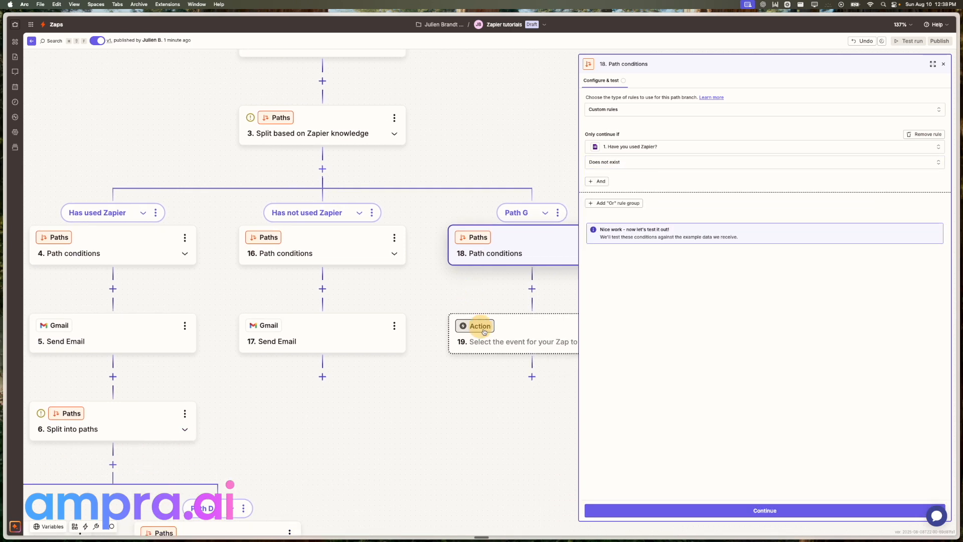
pyautogui.click(504, 332)
pyautogui.press('Escape')
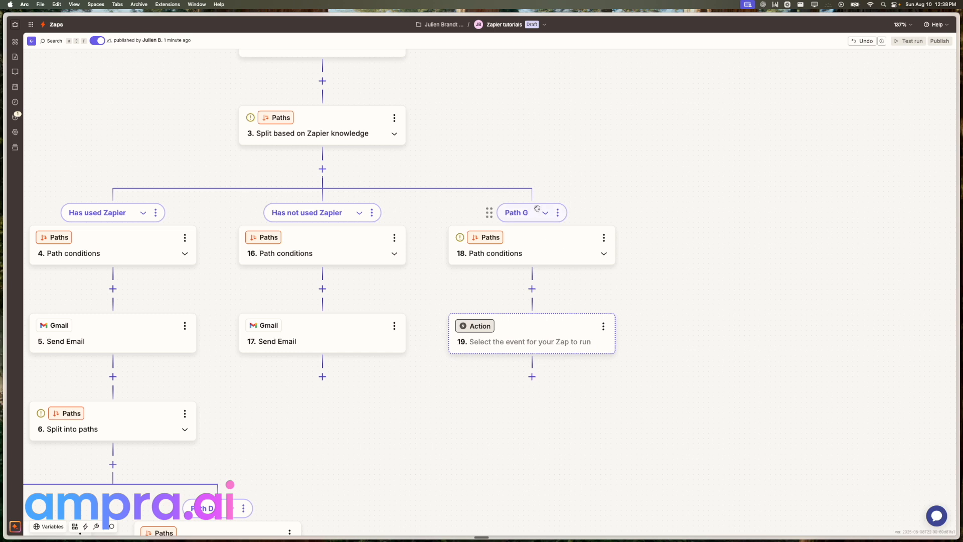
pyautogui.moveTo(189, 202); pyautogui.dragTo(298, 233)
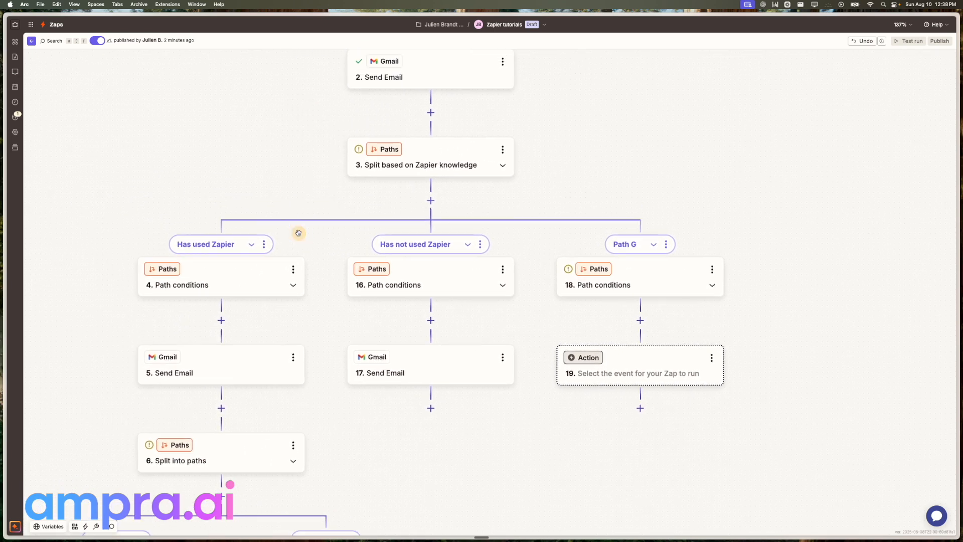